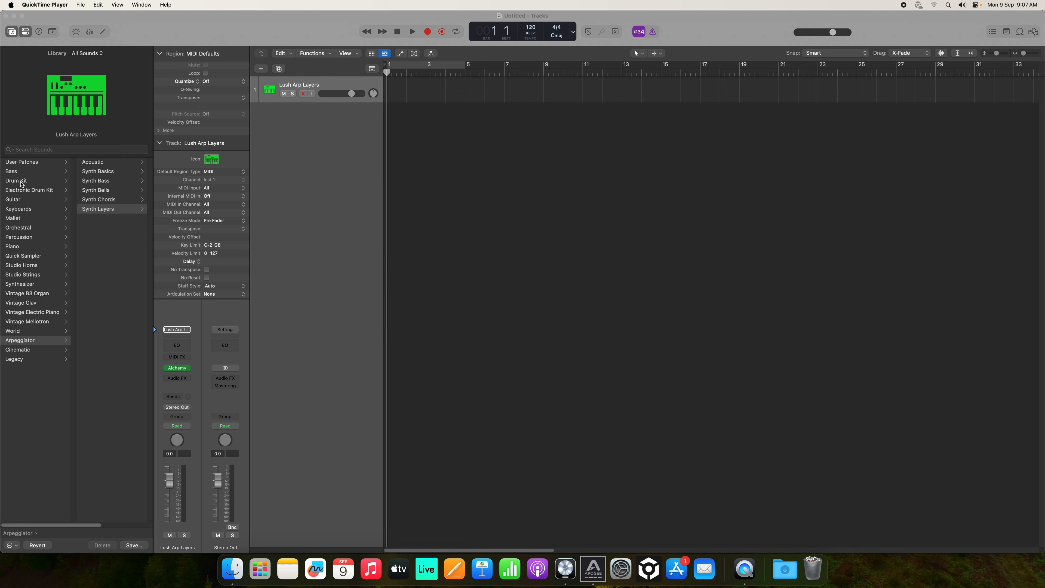
Load the Above and Beyond electronic drum kit patch on the track.
click(34, 190)
click(103, 171)
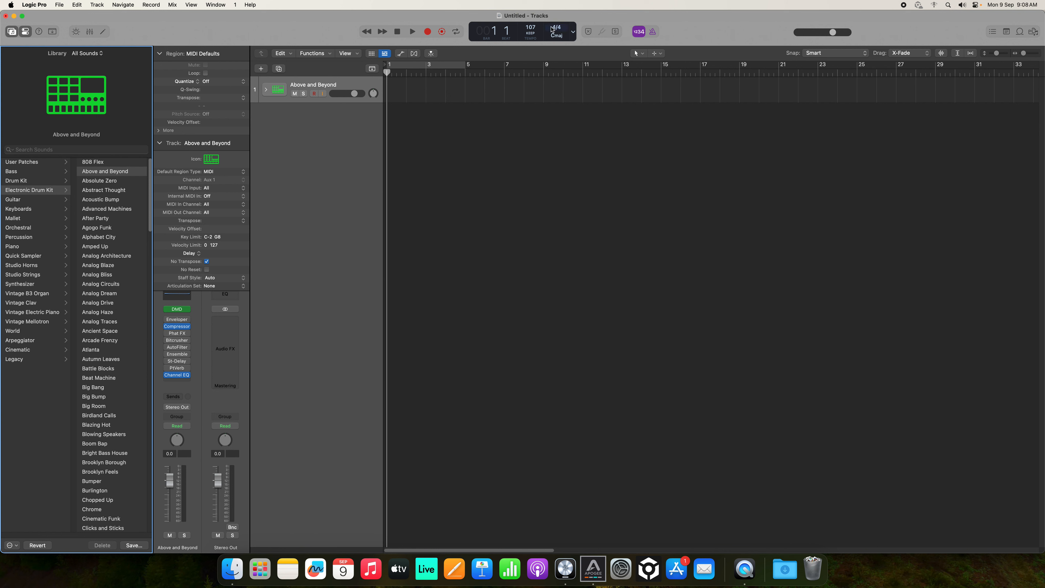
Play the empty project to hear the metronome and return the playhead to bar 1.
click(654, 33)
key(space)
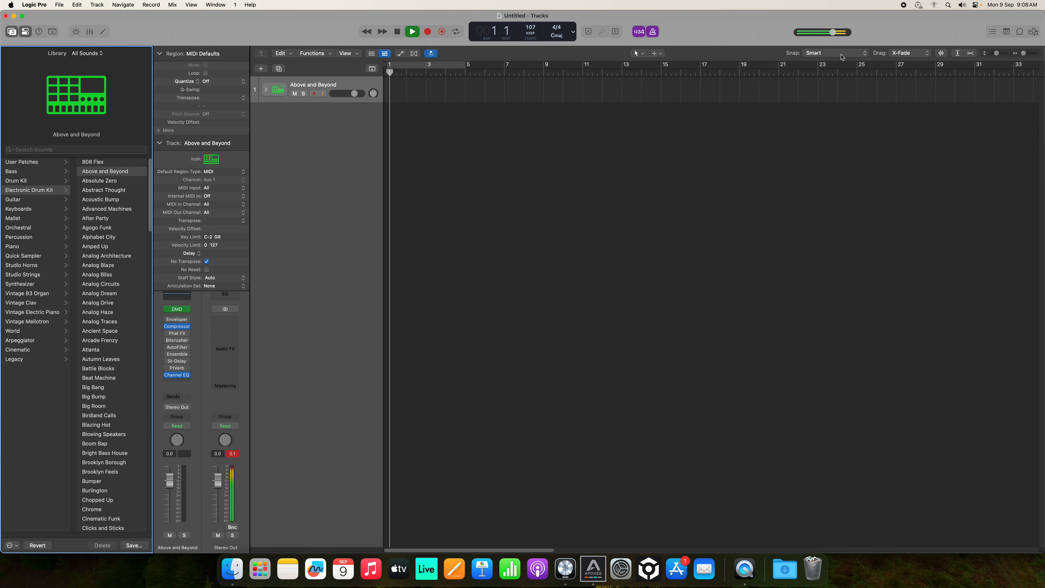
click(1027, 55)
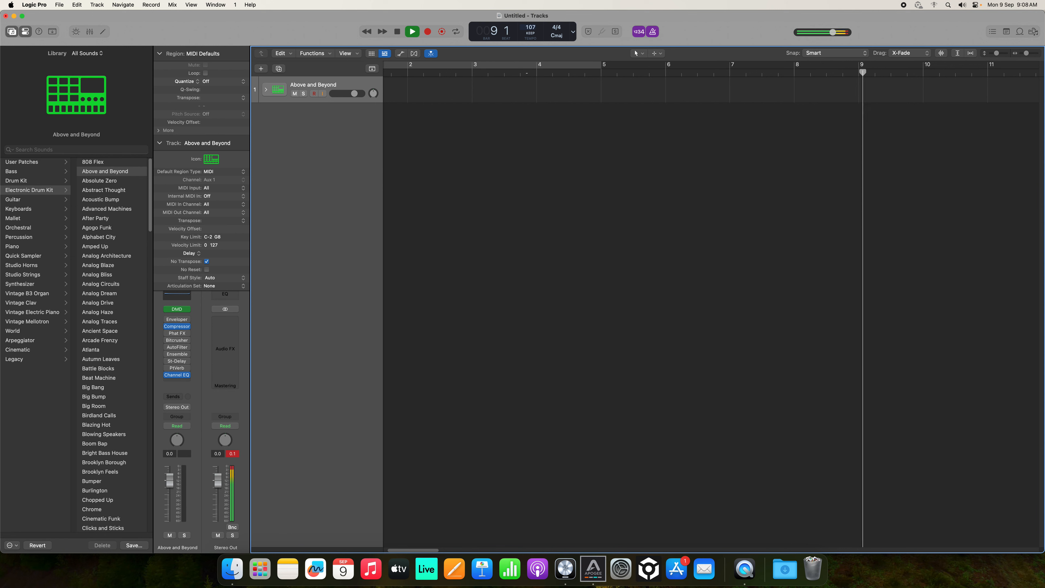
key(space)
key(Return)
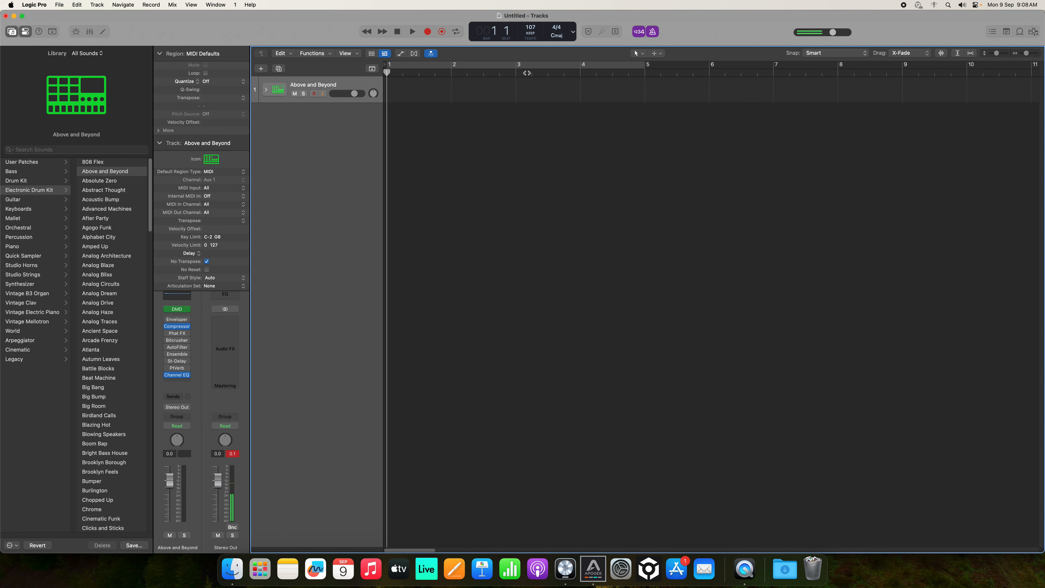
Create a pattern region at bar 1 of the Above and Beyond track and turn on cycling over its four bars.
drag(996, 54, 1003, 54)
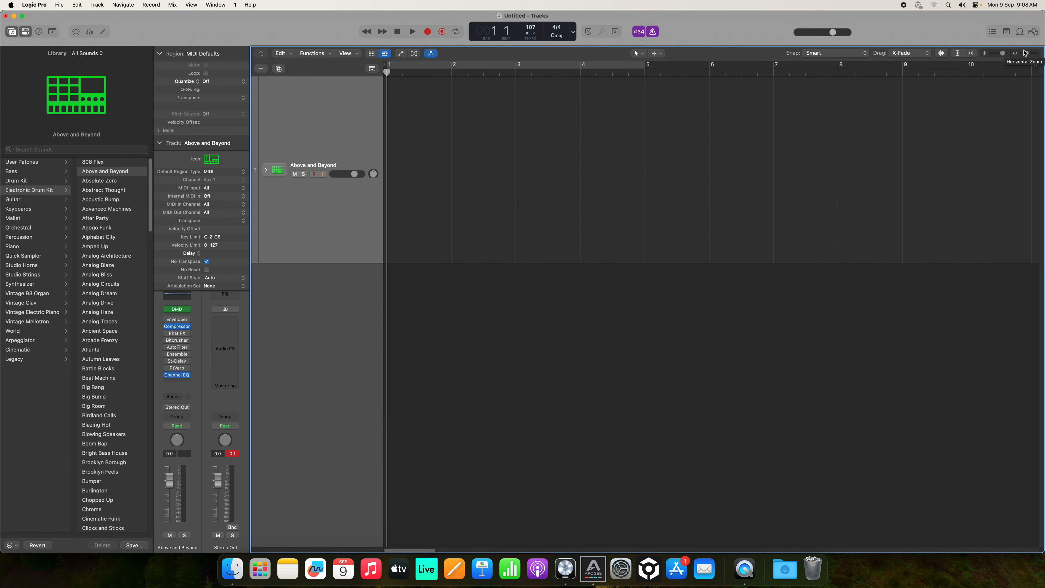
drag(1027, 54, 1027, 56)
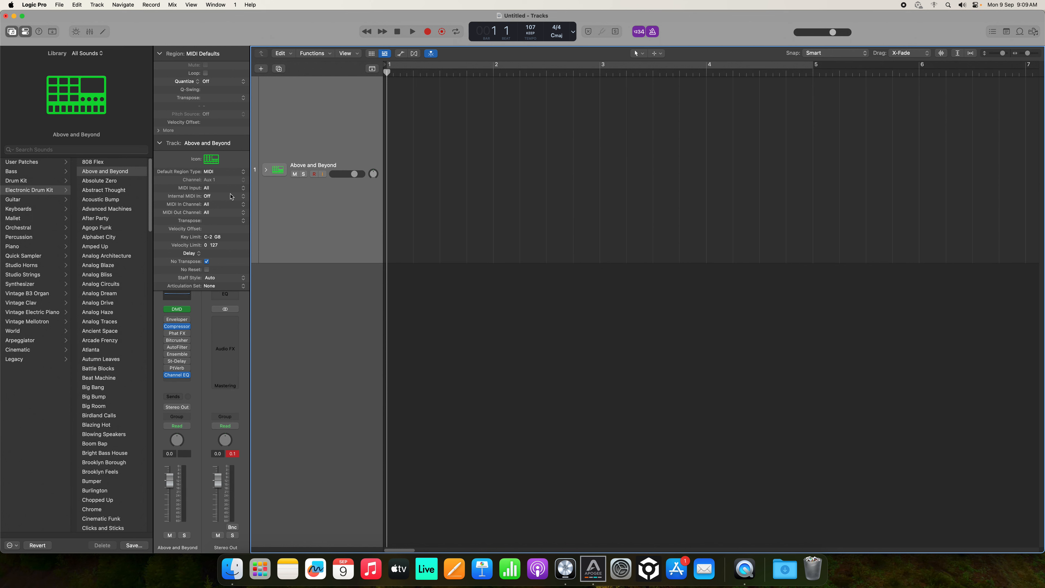
right_click(403, 143)
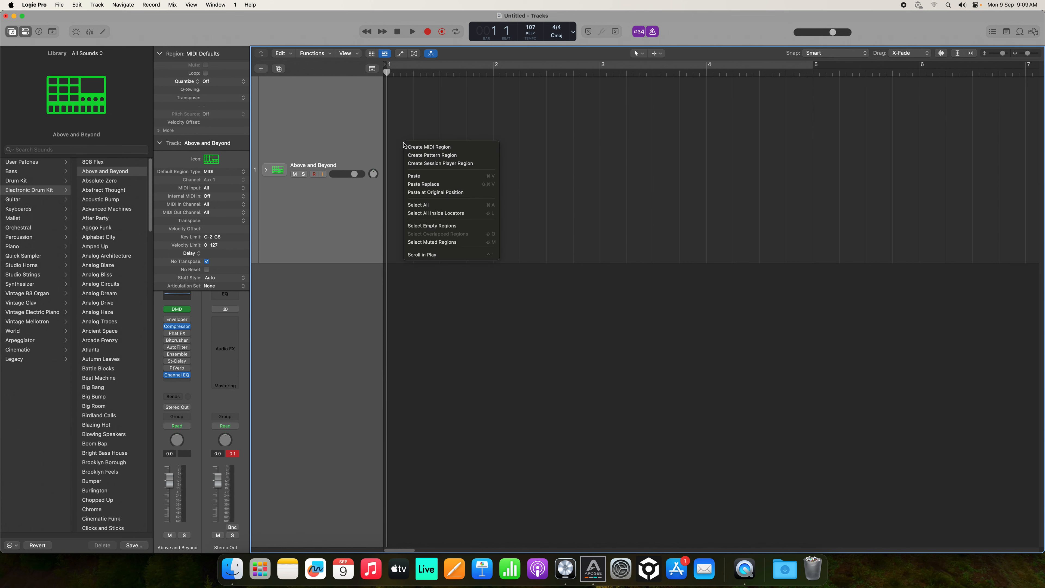
click(417, 158)
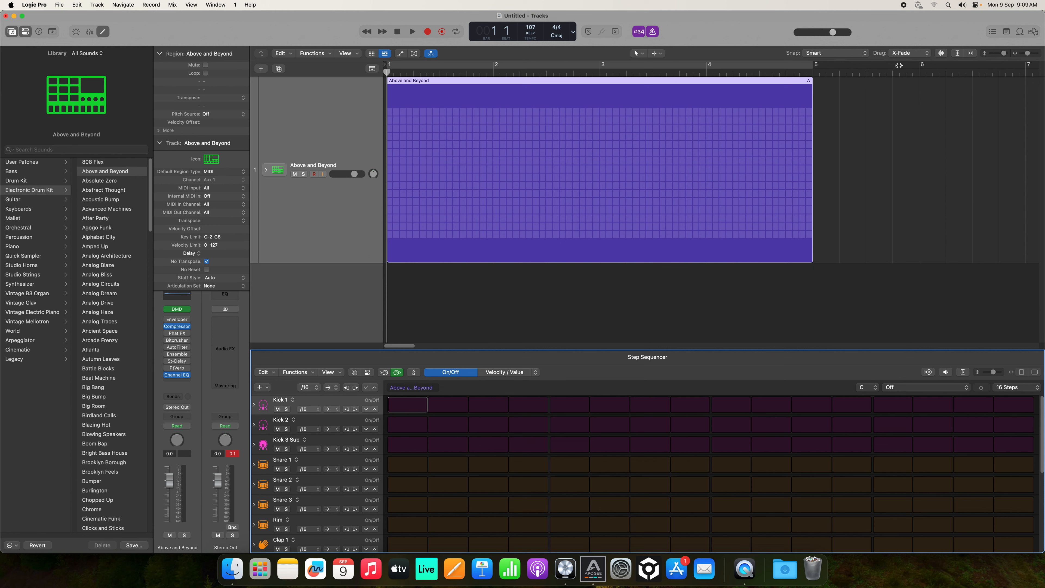
click(464, 69)
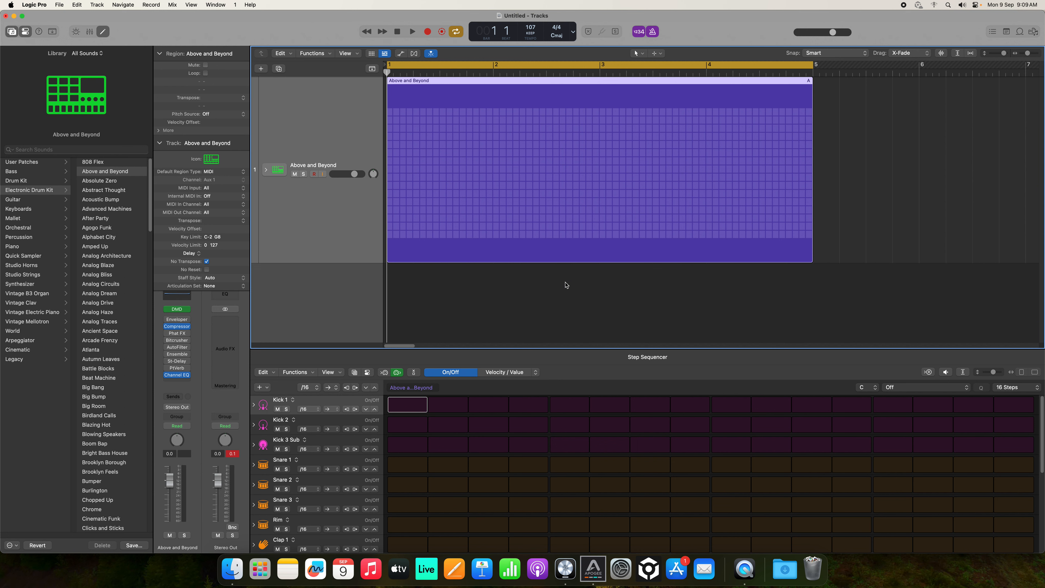
Program Kick 1 on steps 1 and 9 and Snare 1 on steps 5 and 13 of the pattern.
drag(622, 348, 621, 305)
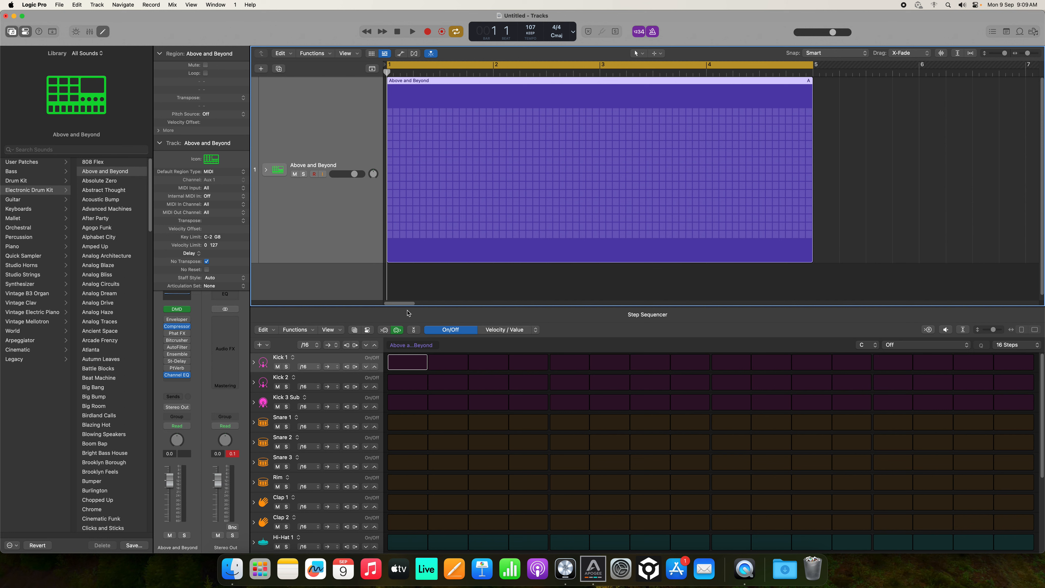
click(411, 364)
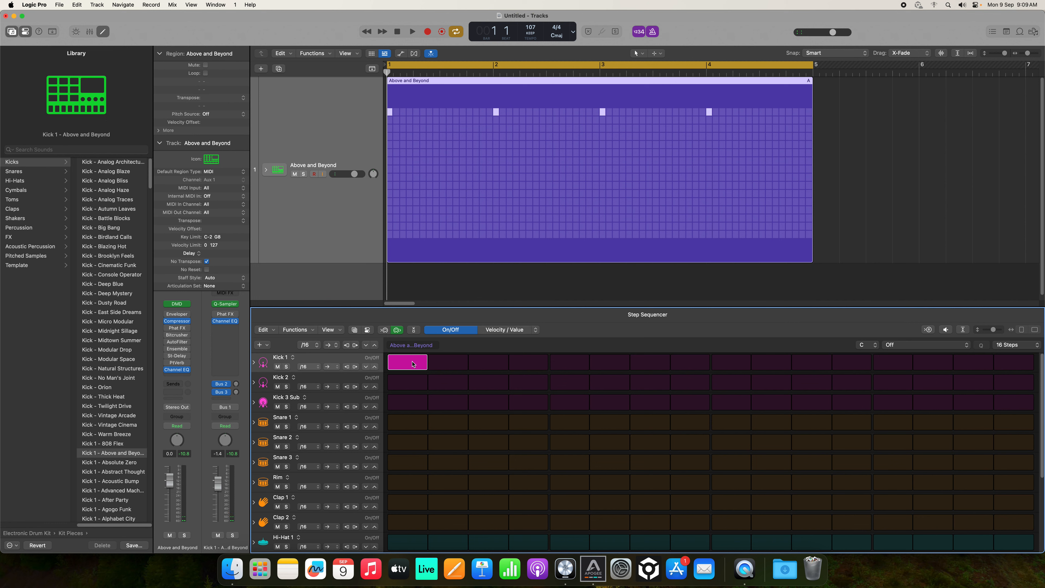
click(580, 424)
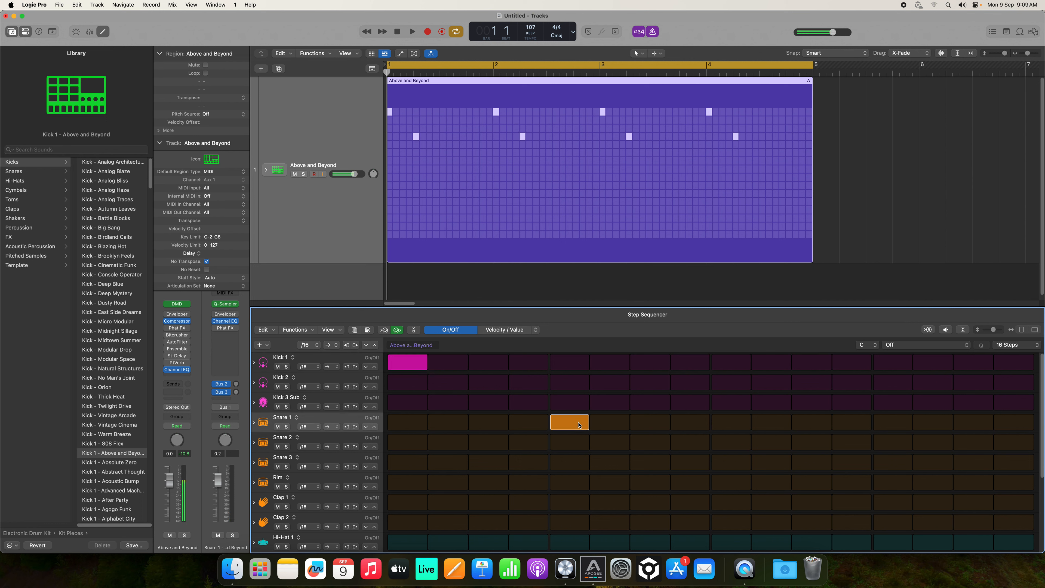
click(738, 364)
click(880, 423)
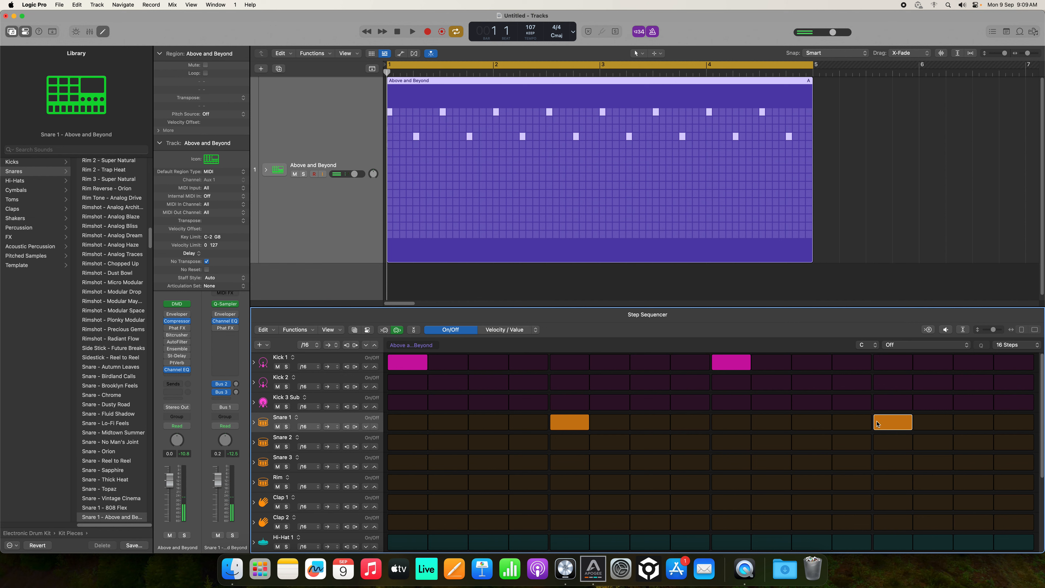
Play back the kick and snare pattern against the metronome.
key(space)
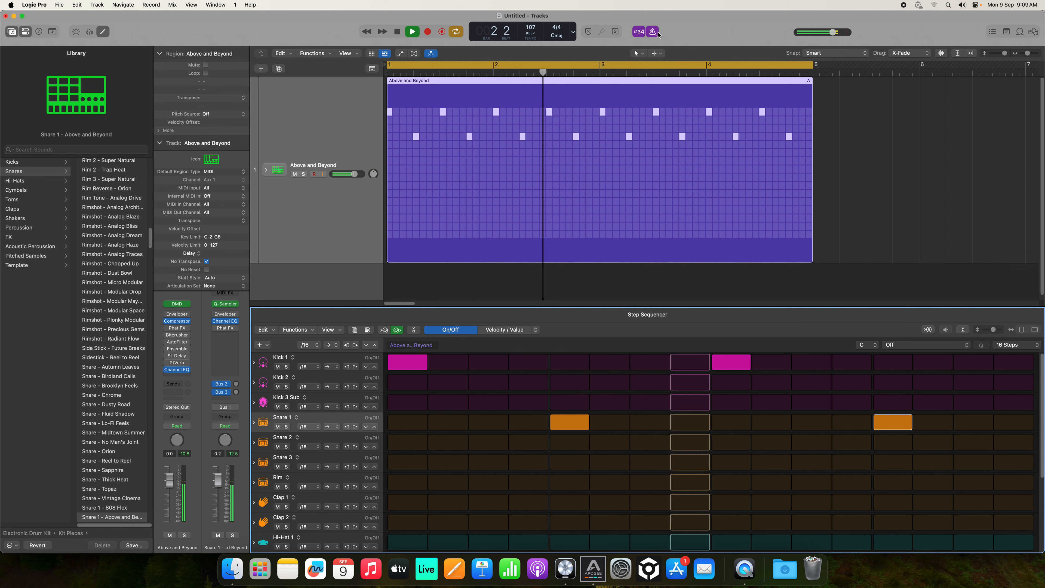
key(space)
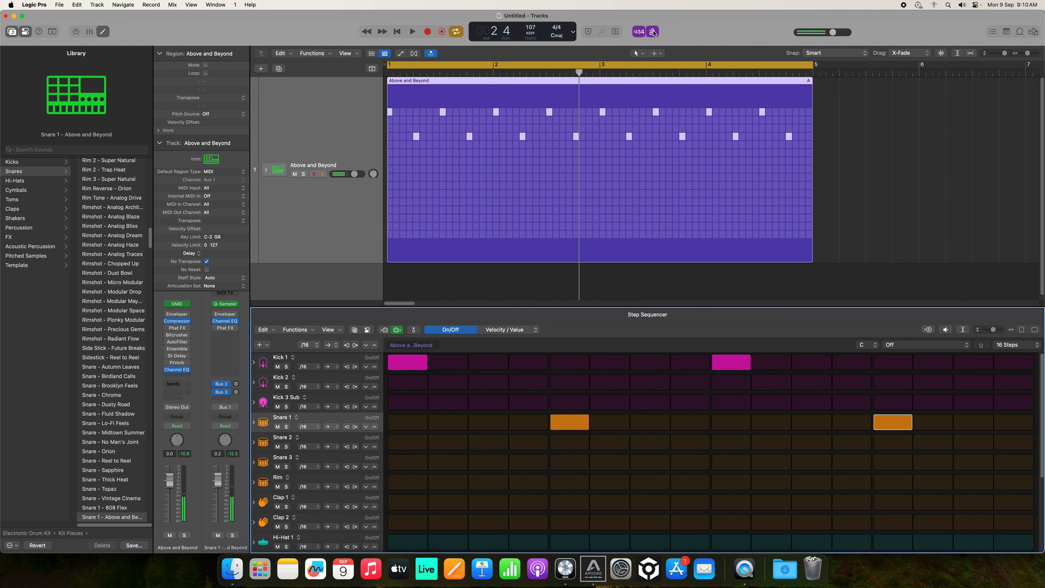
key(space)
key(space)
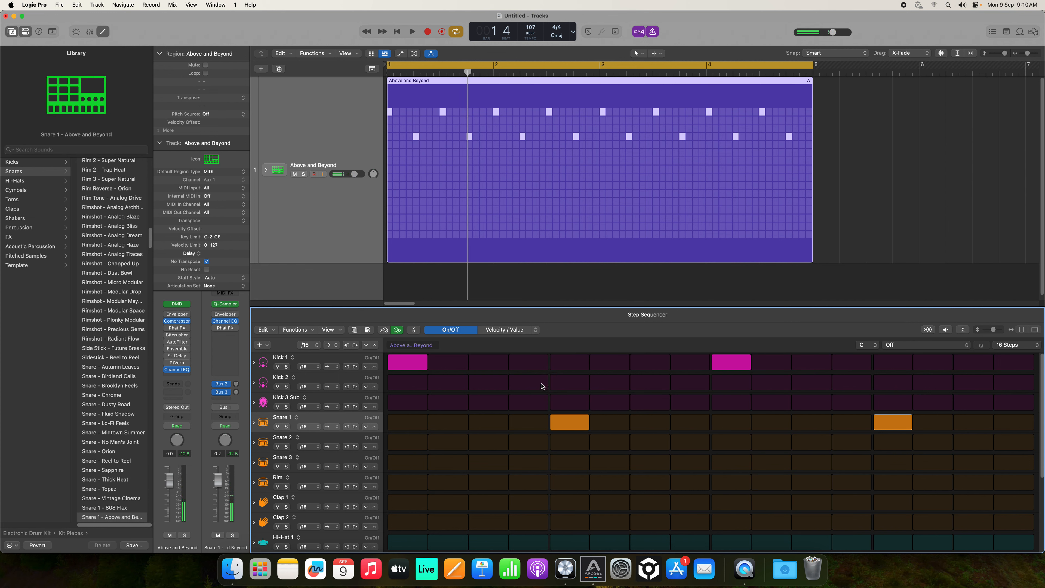
Raise the tempo to 137 BPM and play the pattern at that speed.
drag(524, 33, 525, 30)
key(space)
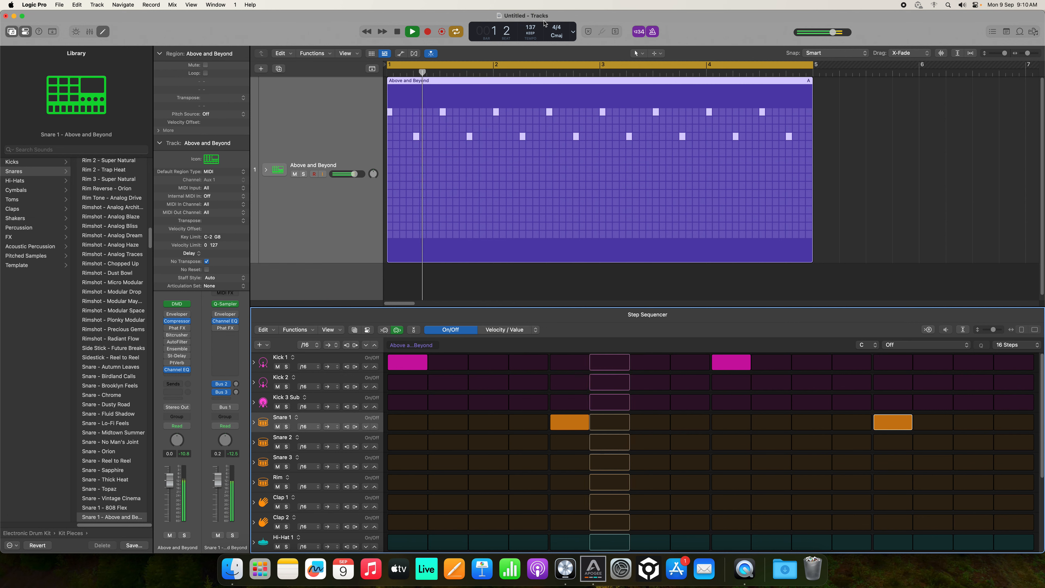
key(space)
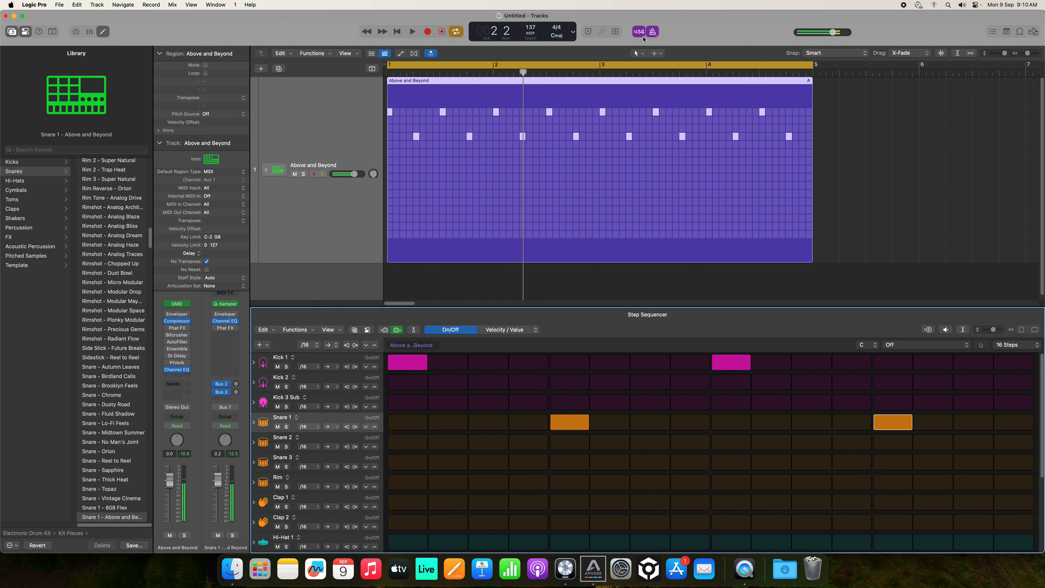
Turn off the metronome and set the project tempo to 107 BPM.
click(649, 34)
drag(531, 28, 531, 34)
drag(532, 69, 533, 68)
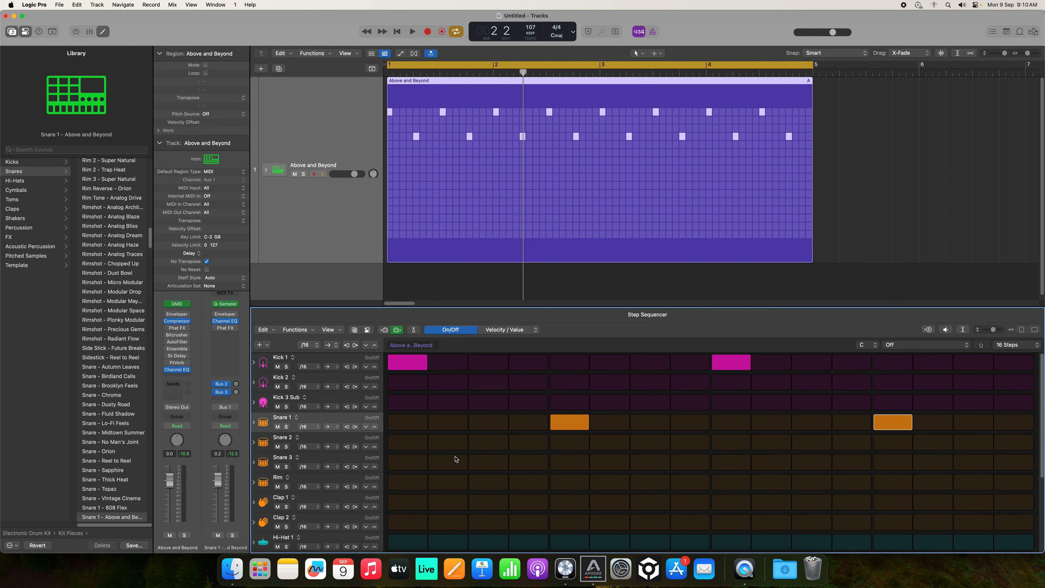
Program Hi-Hat 1 on every odd step from 1 to 15 and play the pattern back.
click(414, 542)
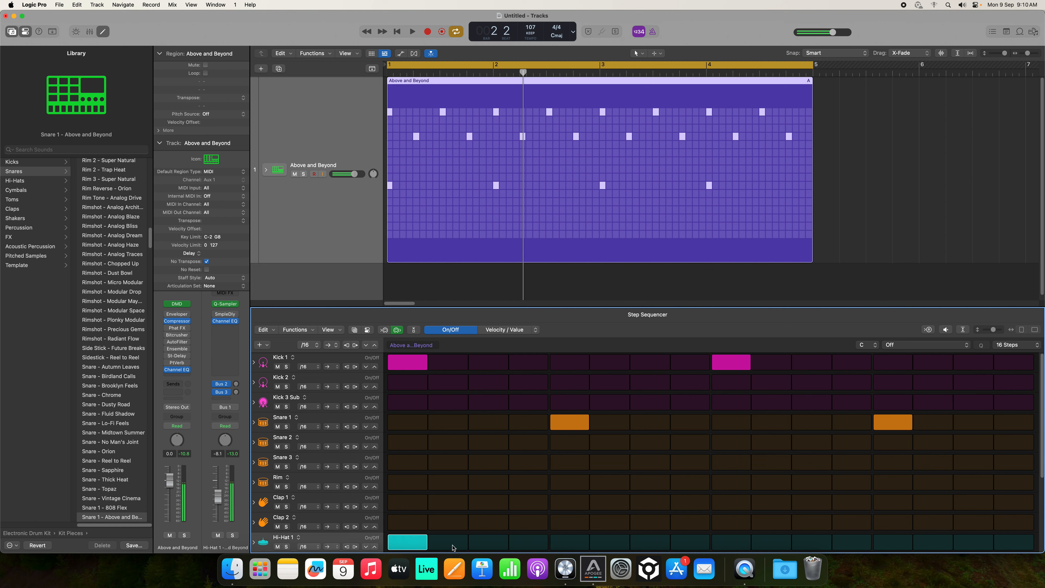
click(493, 541)
click(571, 545)
click(652, 545)
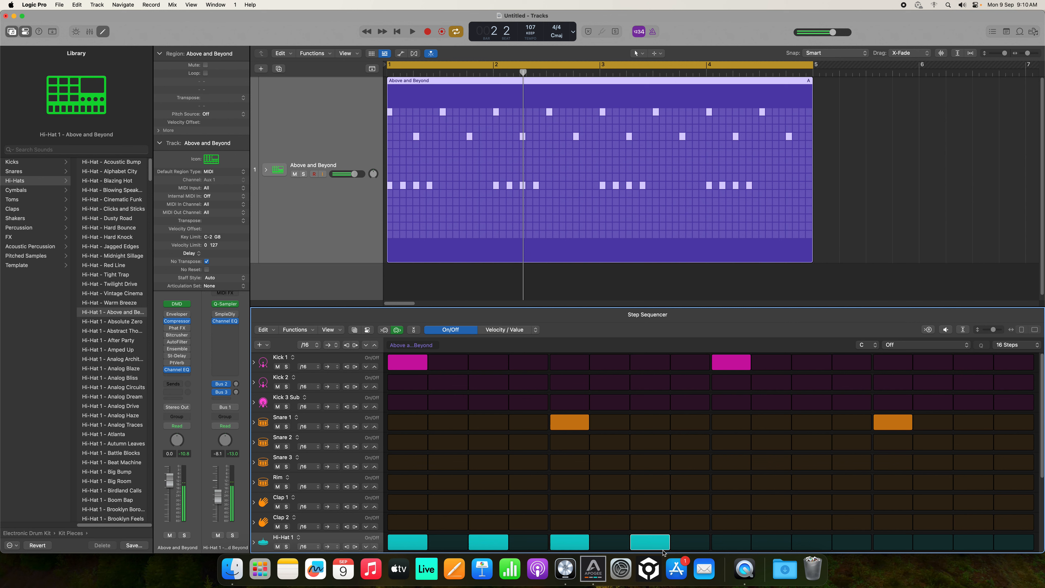
click(736, 543)
click(821, 543)
click(882, 540)
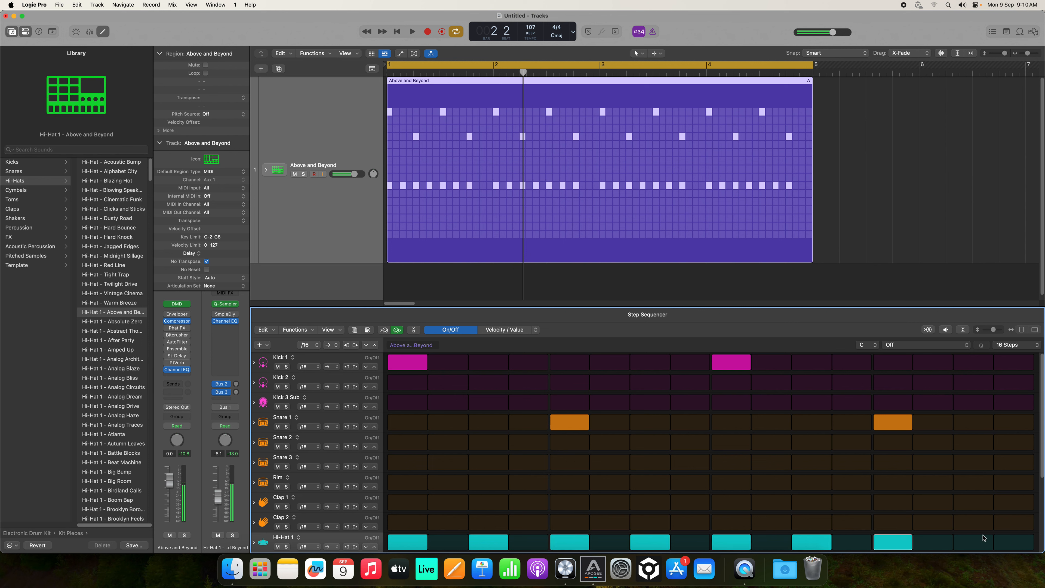
click(983, 541)
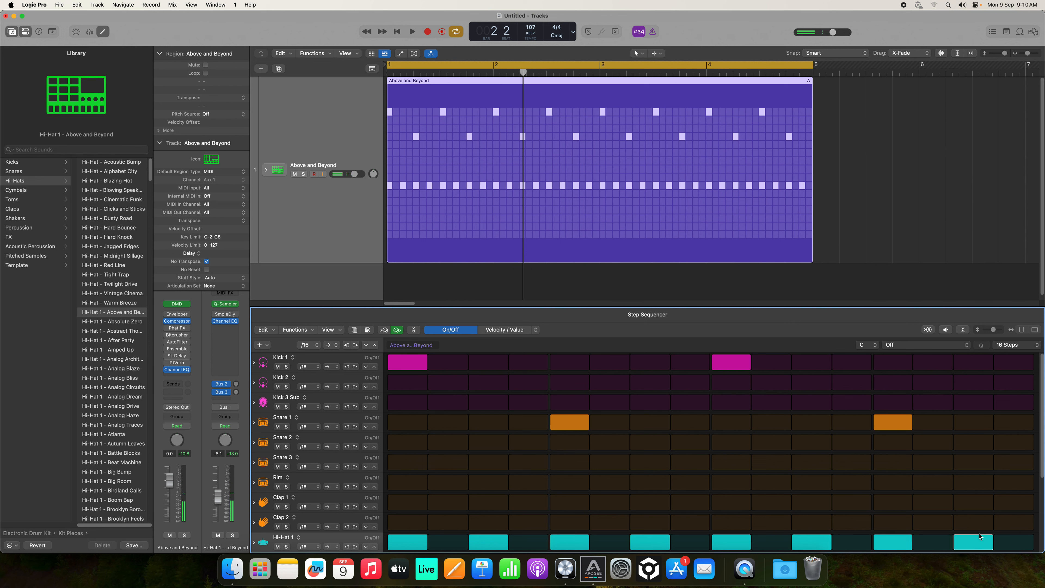
key(space)
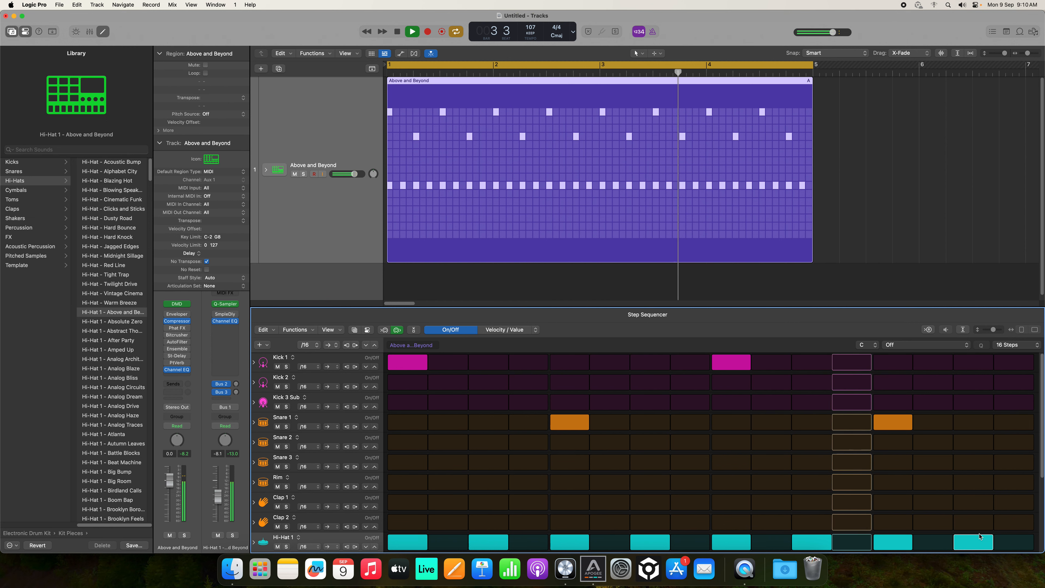
key(space)
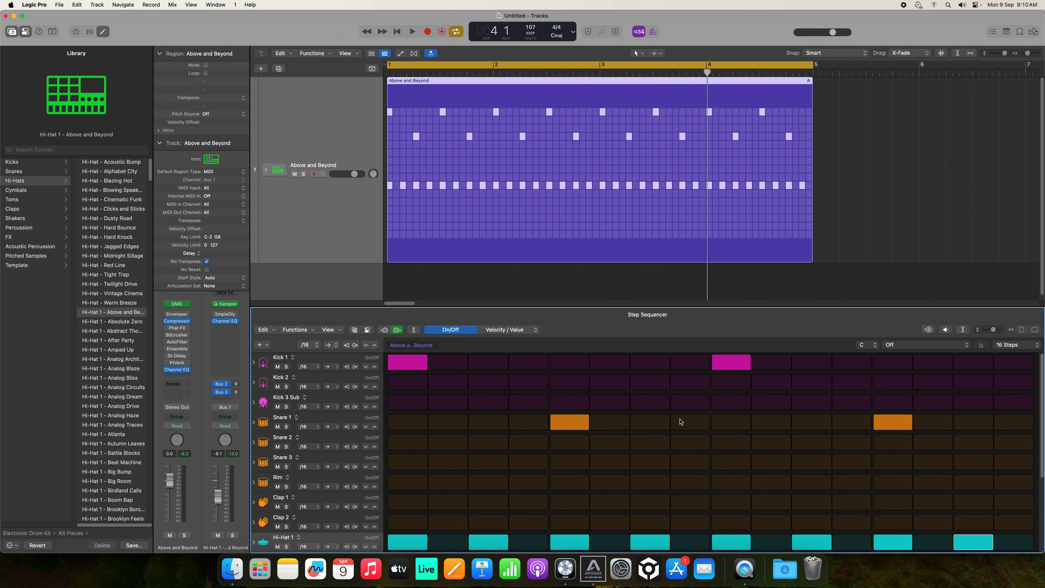
Add a Kick 1 hit on step 16 while the pattern is playing, and stop playback.
drag(651, 308, 650, 274)
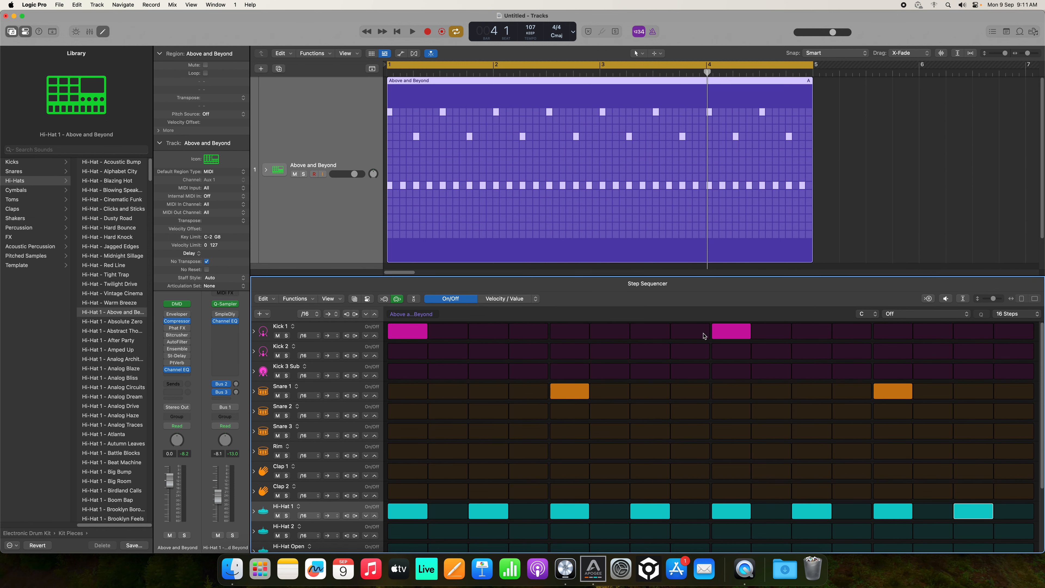
key(space)
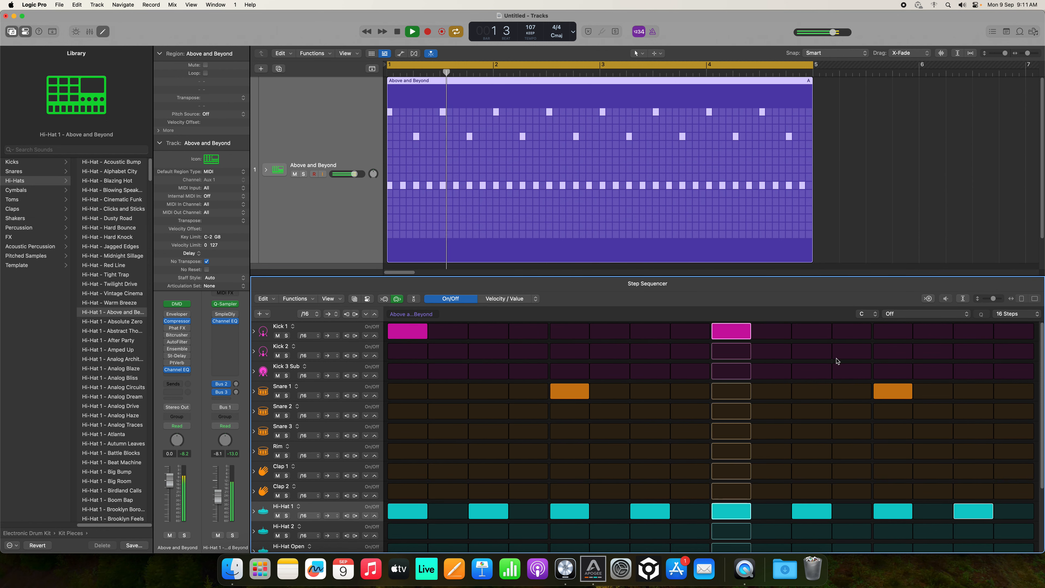
click(1004, 331)
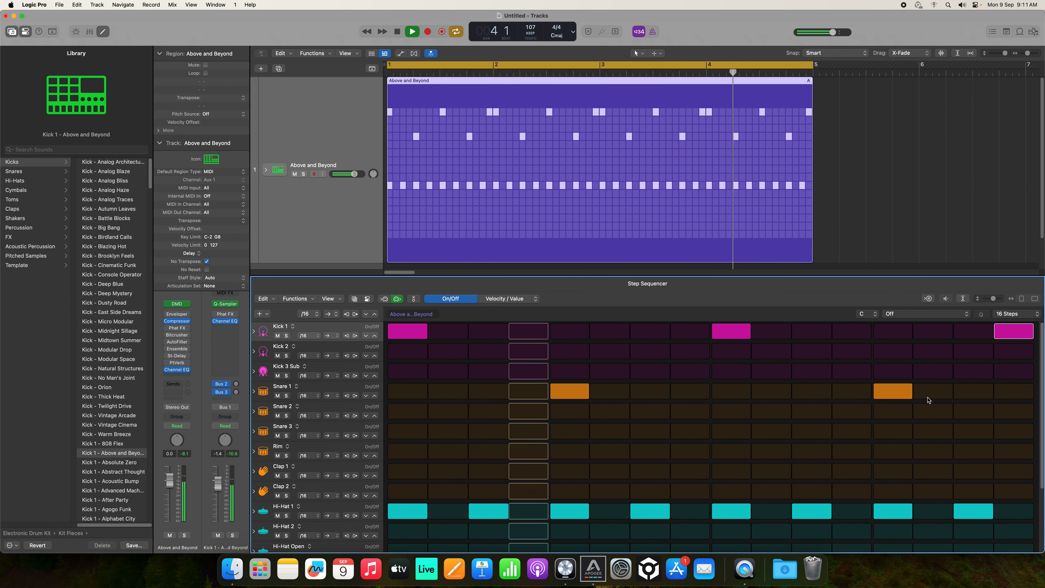
key(space)
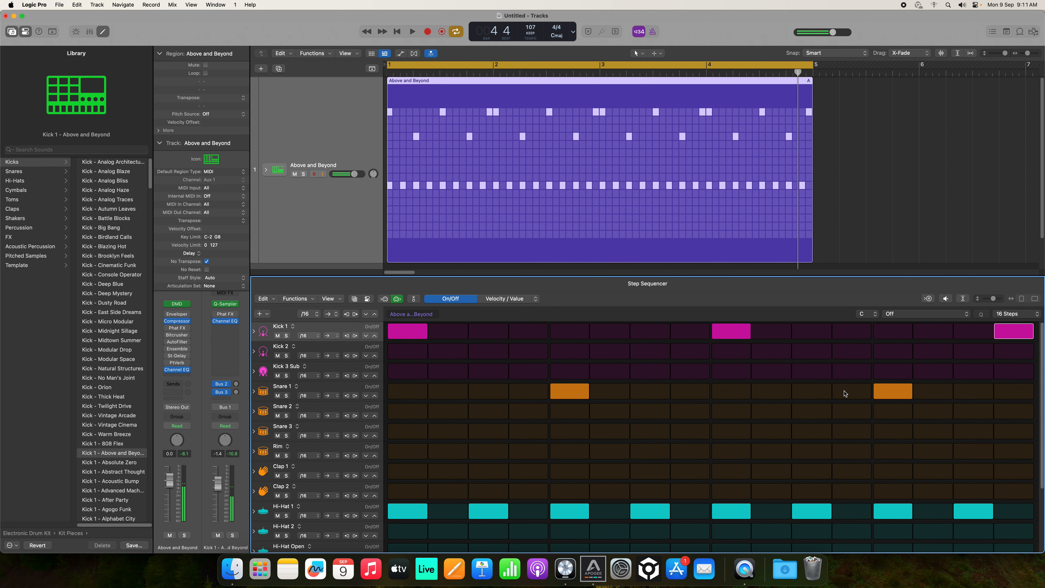
Add a Snare 1 hit on step 12 and listen to the changed pattern.
click(844, 393)
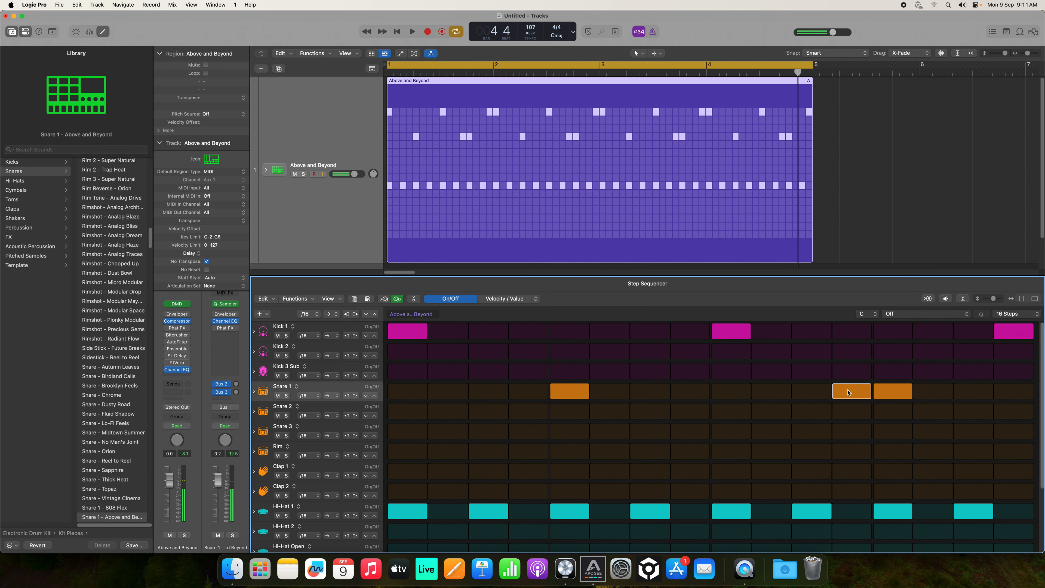
key(space)
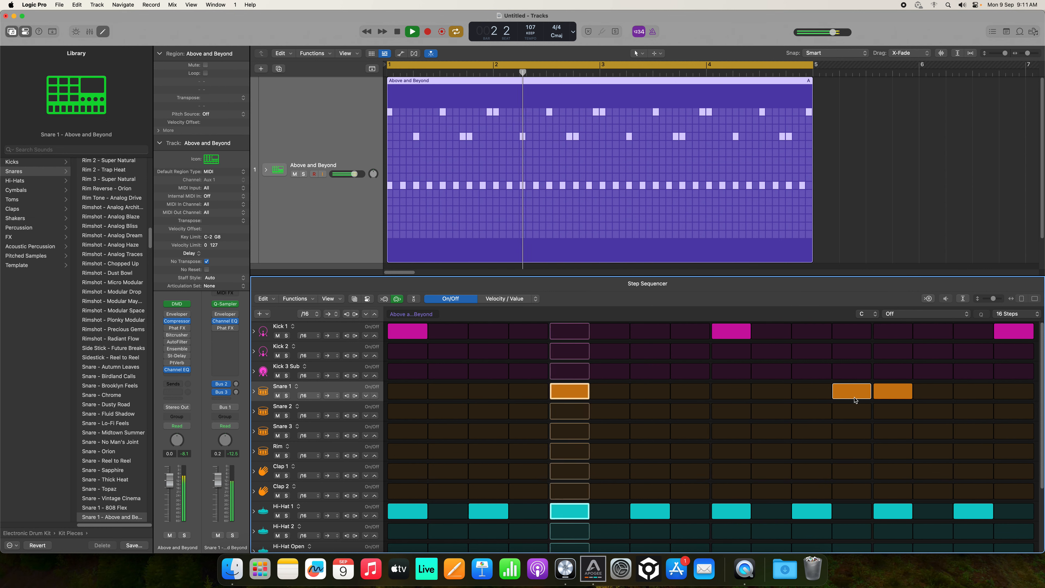
key(space)
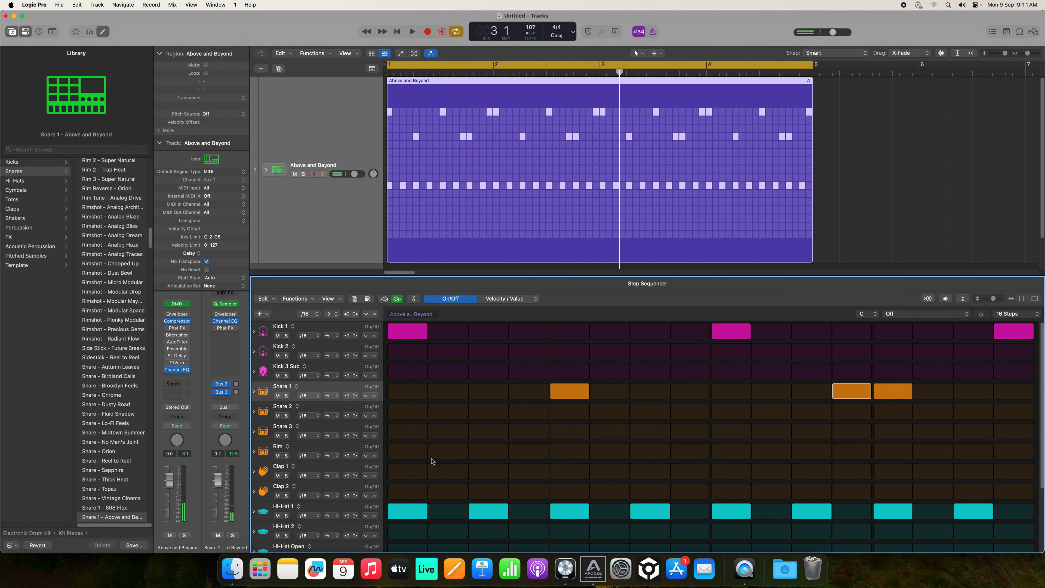
Expand the Snare 1 row's edit lanes, lower the velocity of step 12 to about 37 and play the result.
click(254, 392)
click(254, 392)
click(254, 391)
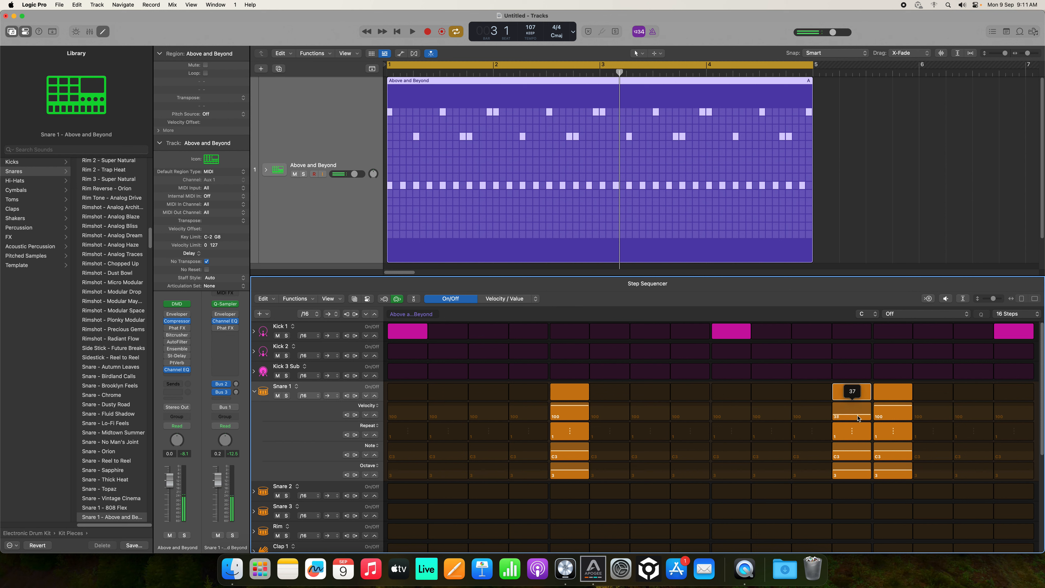
drag(859, 418, 859, 418)
key(space)
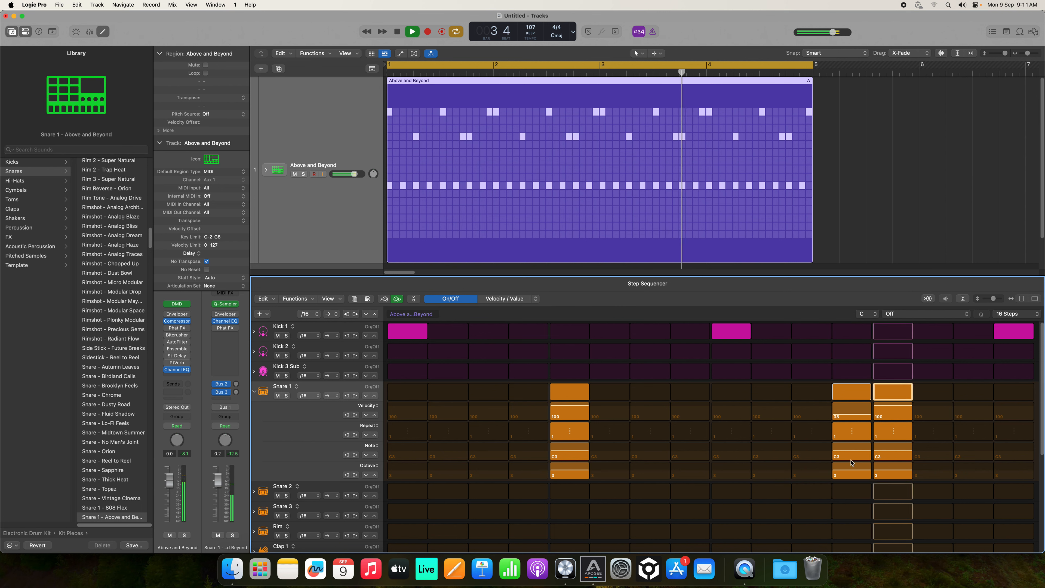
key(space)
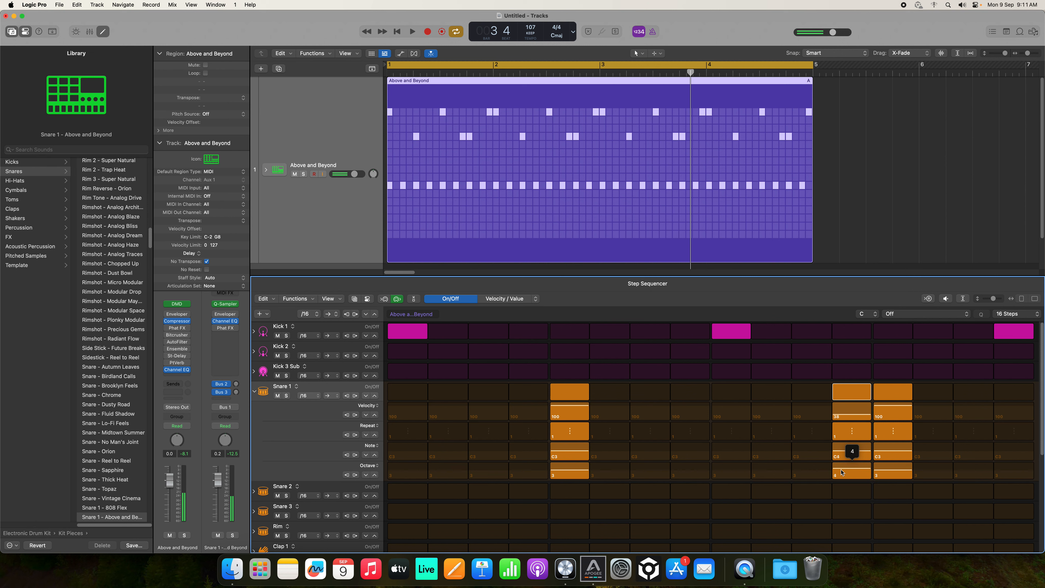
Set the octave of the Snare 1 hit on step 12 to 3 during playback, and stop playback.
key(space)
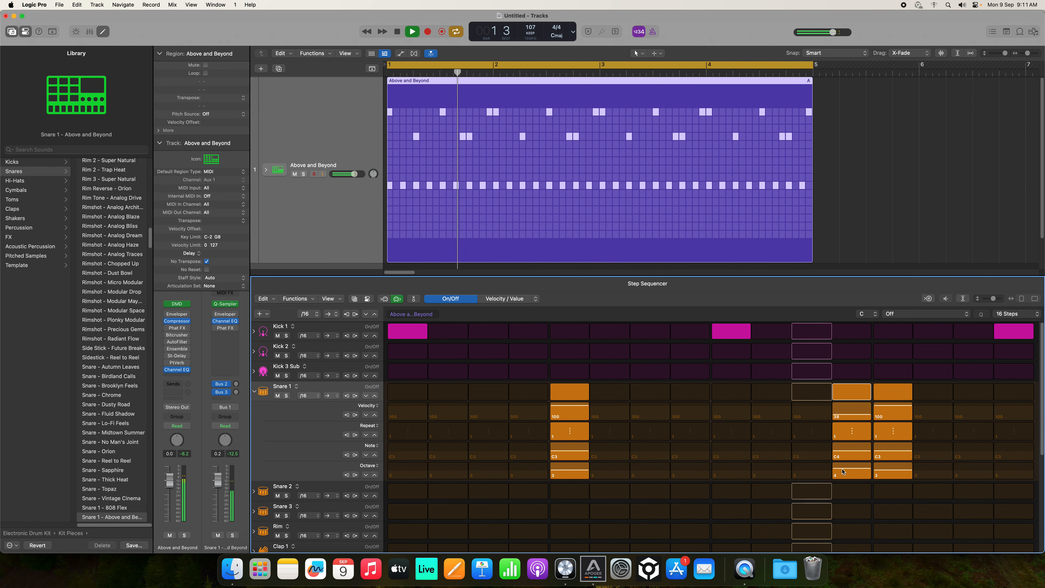
drag(841, 471, 842, 473)
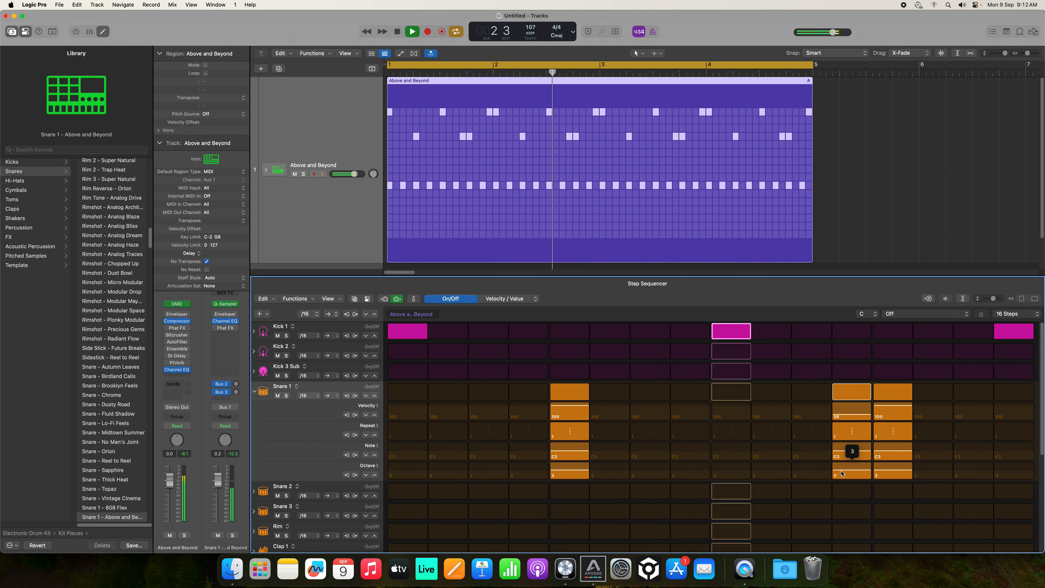
key(space)
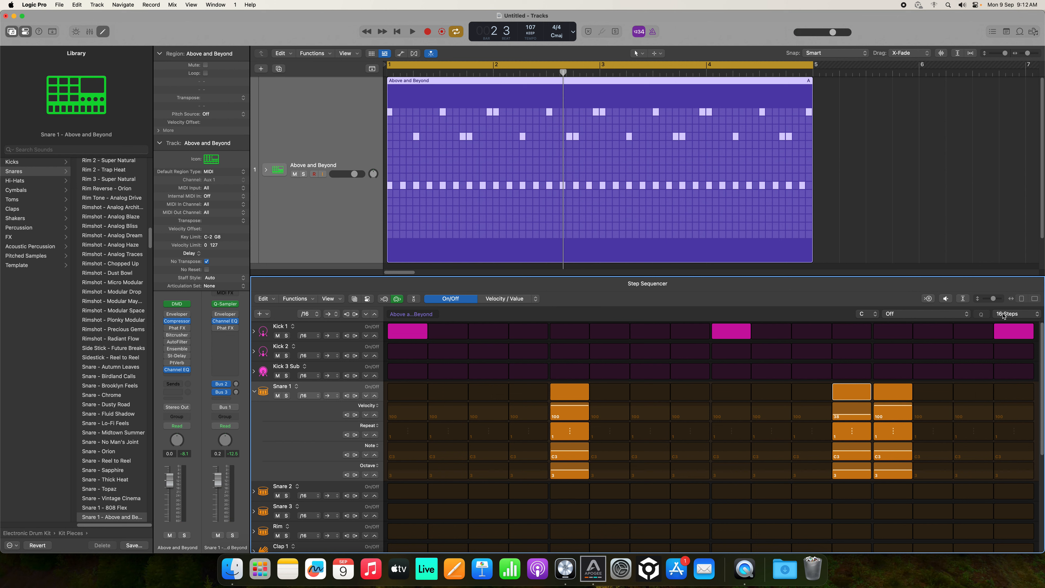
Extend the pattern length to 32 steps and listen to the extended pattern.
click(1038, 317)
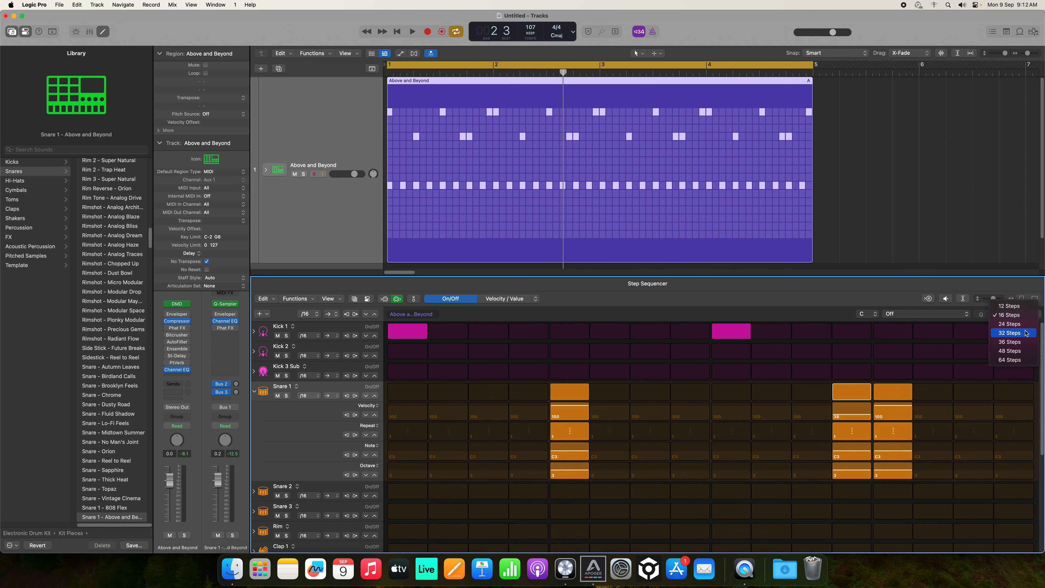
click(1018, 334)
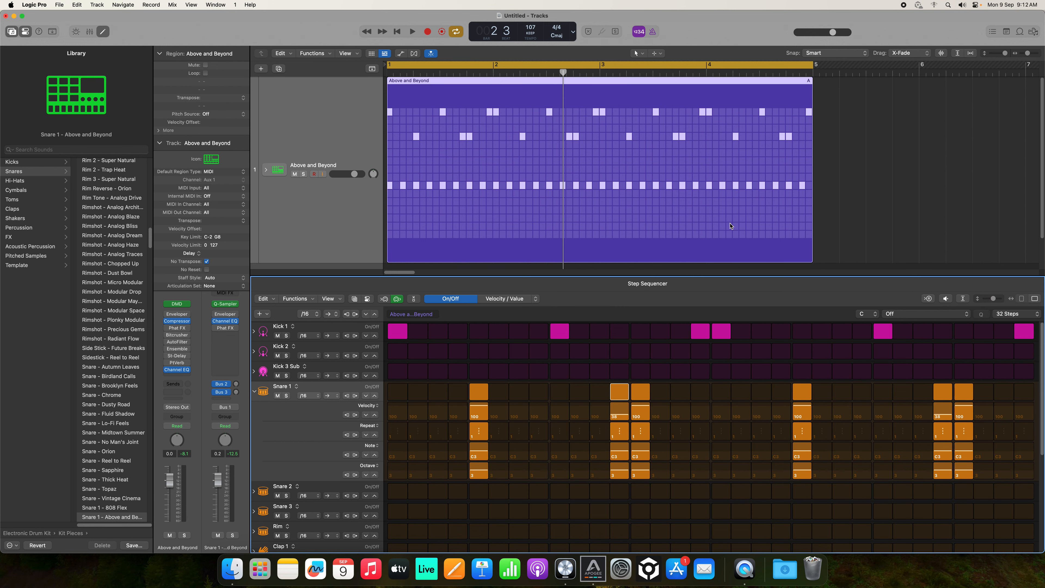
key(space)
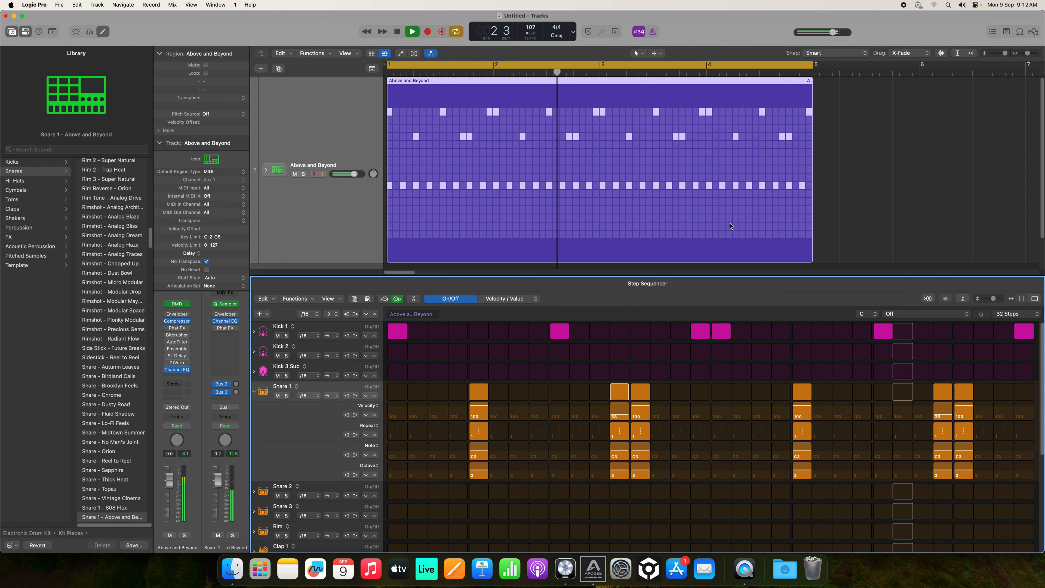
key(space)
Add Snare 1 hits on steps 31 and 32 with velocities of about 40 and 66, and lower their notes during playback.
click(1004, 393)
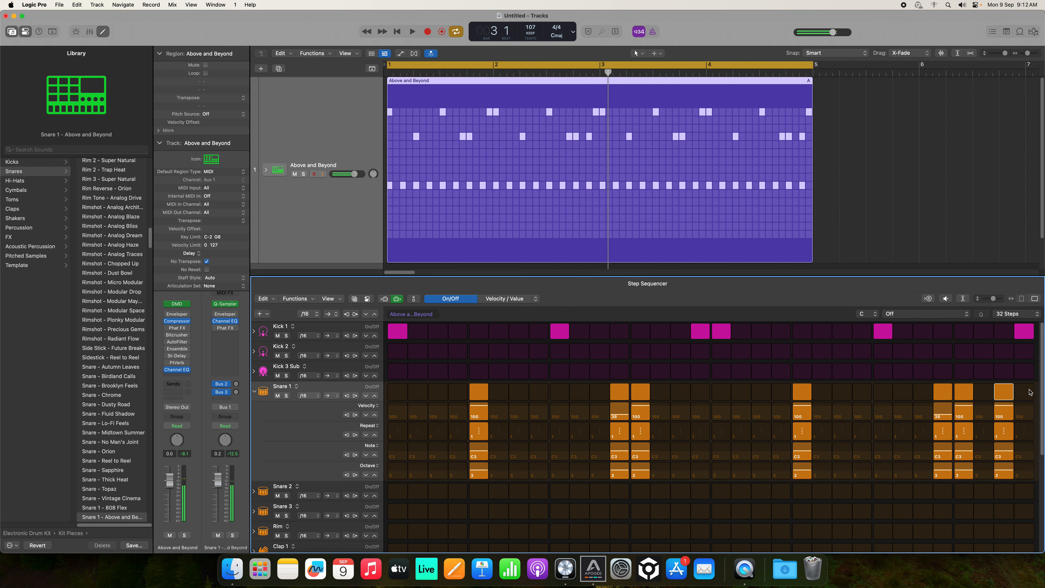
click(1030, 392)
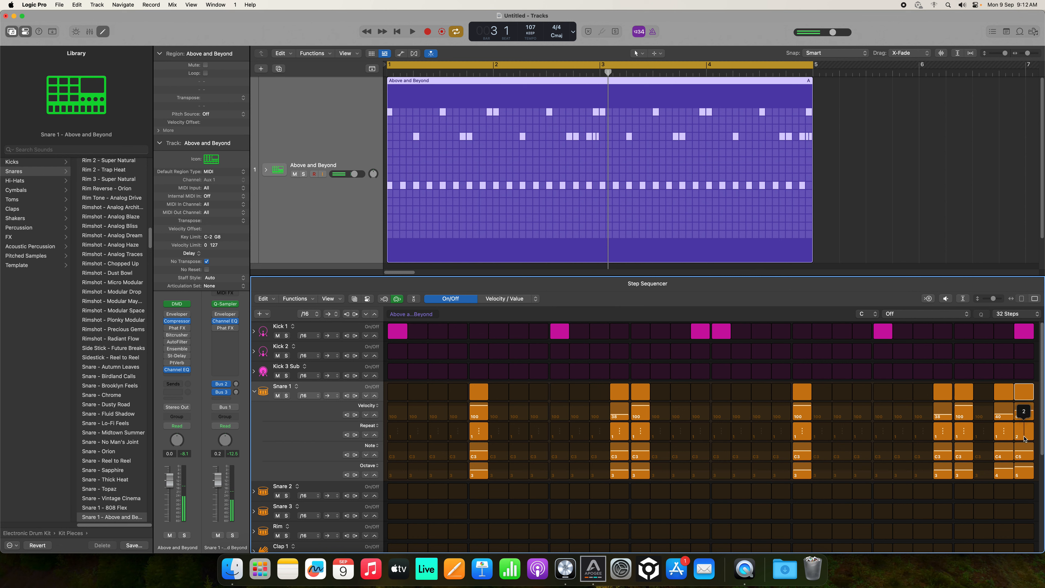
key(space)
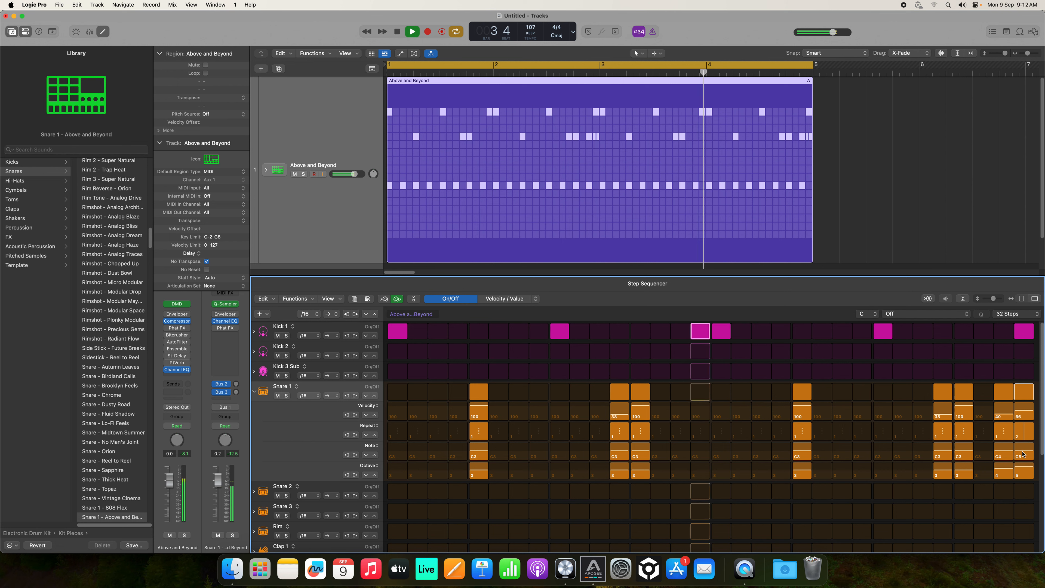
drag(1024, 454, 1011, 456)
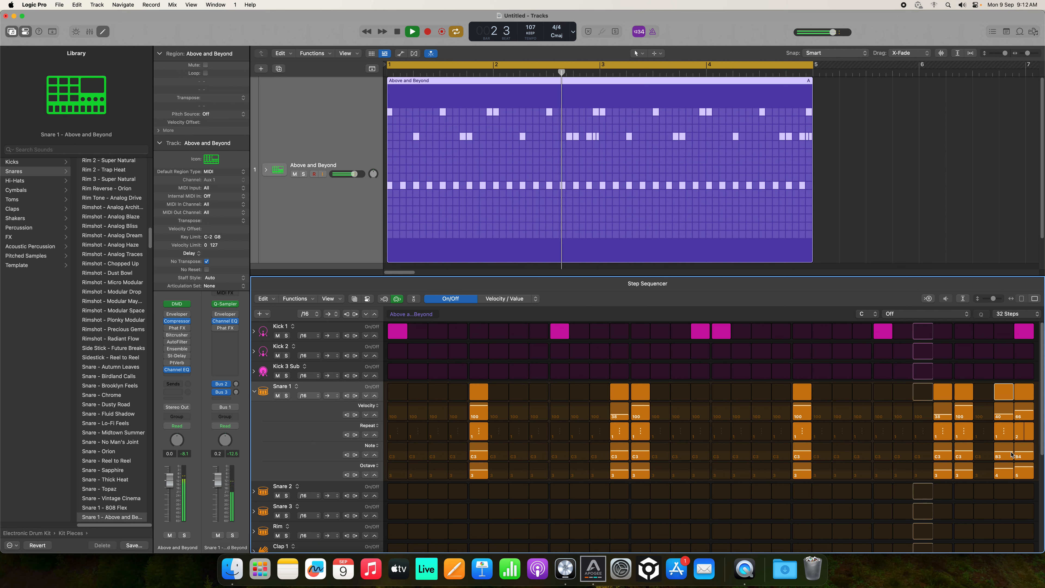
drag(1021, 454, 1008, 456)
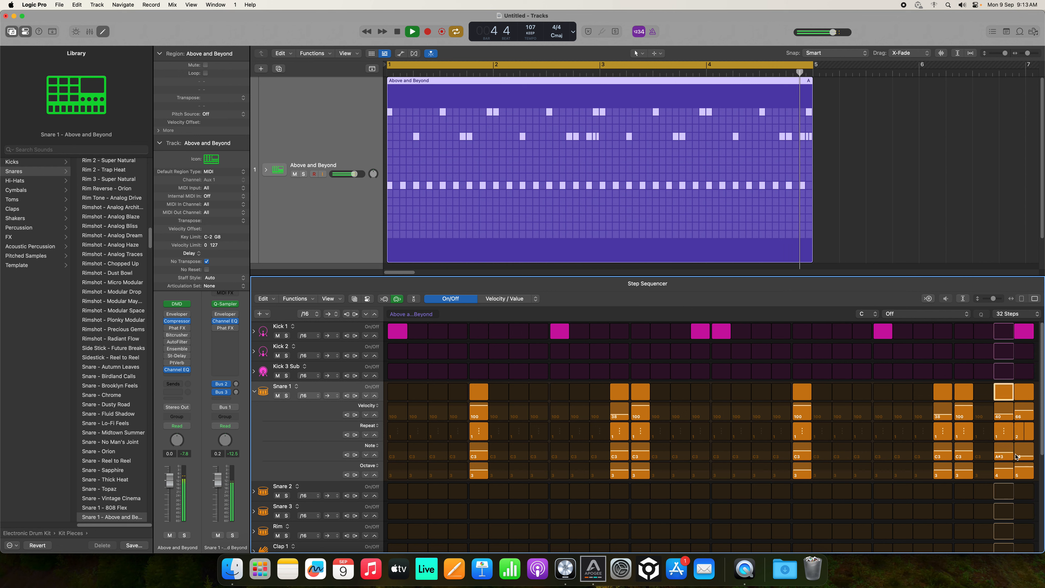
key(space)
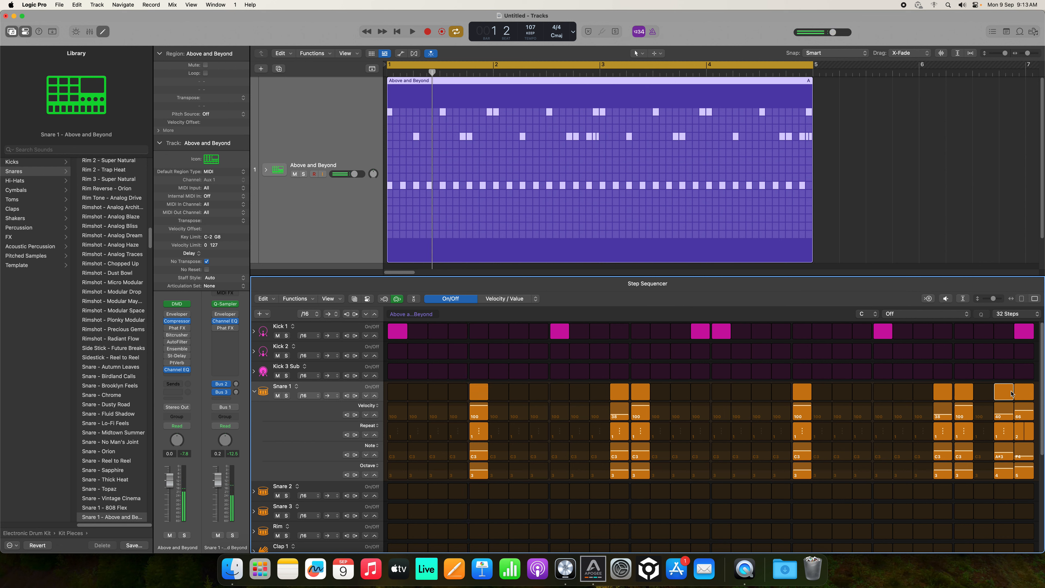
Remove the Snare 1 hits on steps 31 and 32.
click(1012, 394)
click(1023, 395)
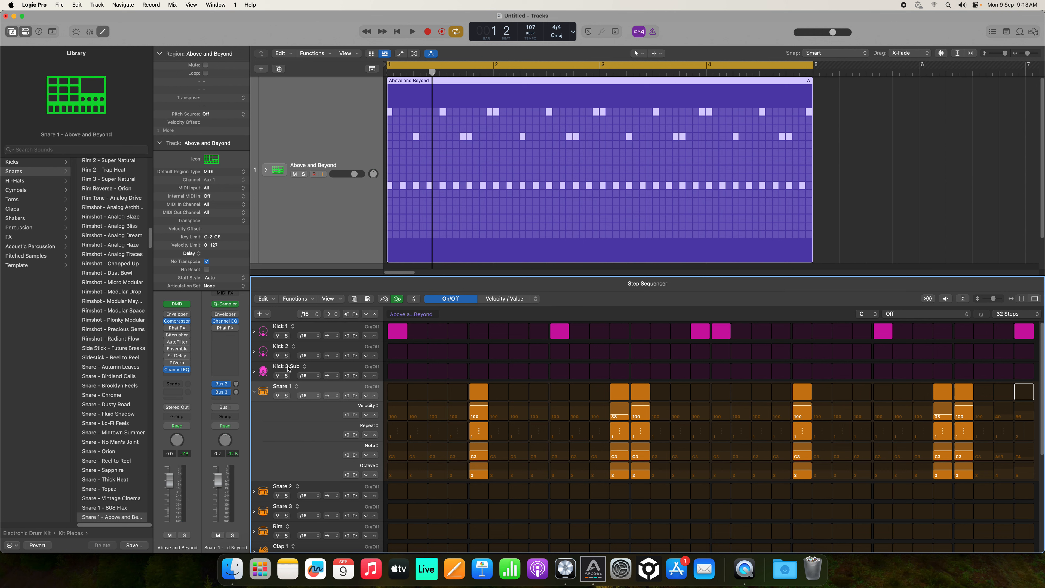
Add a Kick 3 Sub hit on step 1, play the pattern and collapse the Snare 1 row's edit lanes.
click(398, 372)
key(space)
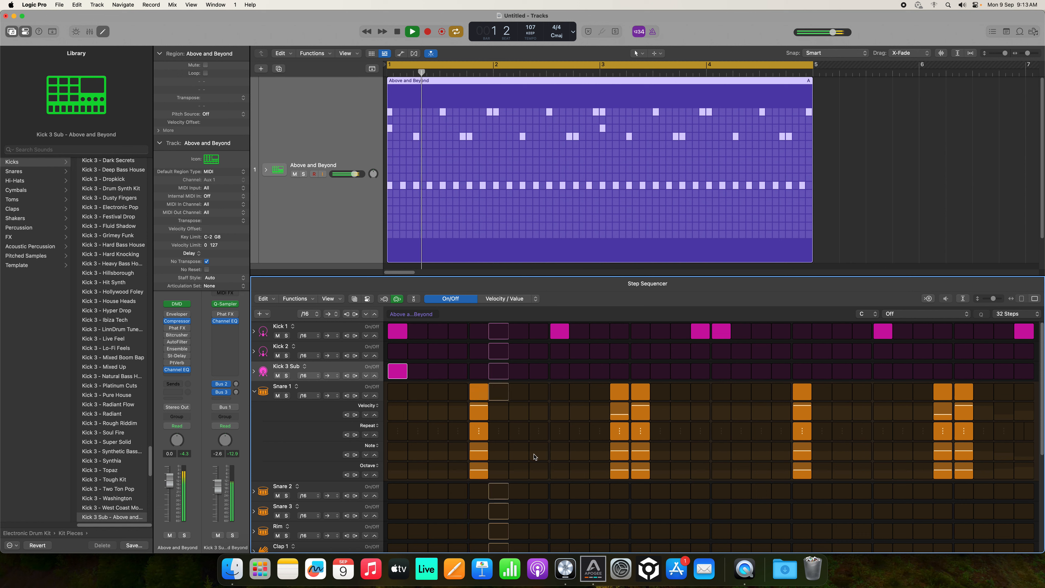
click(255, 392)
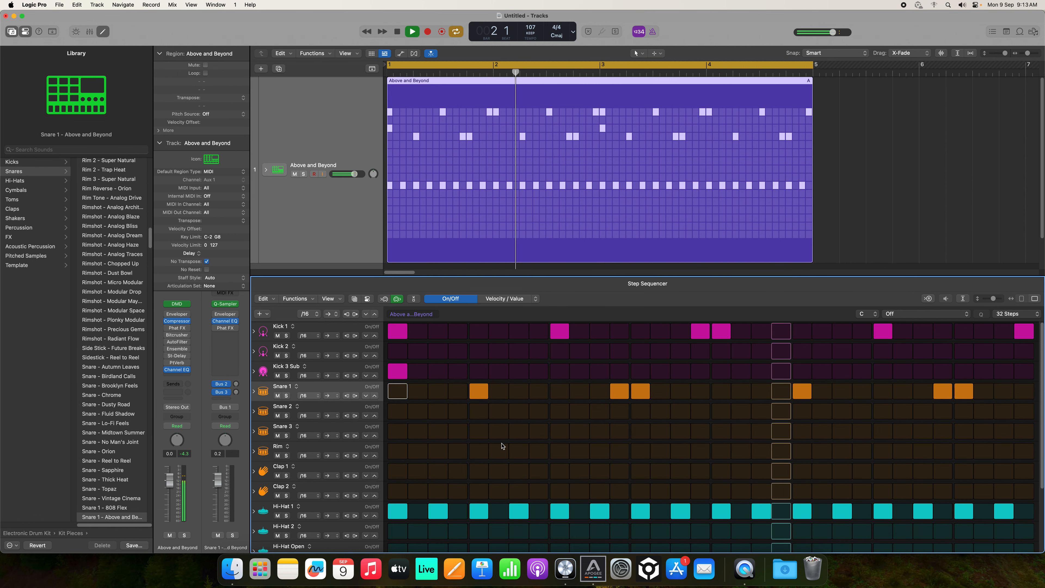
Try Hi-Hat Open positions during playback, leaving hits only on steps 27 and 31, and stop playback.
scroll(535, 447, down, 4)
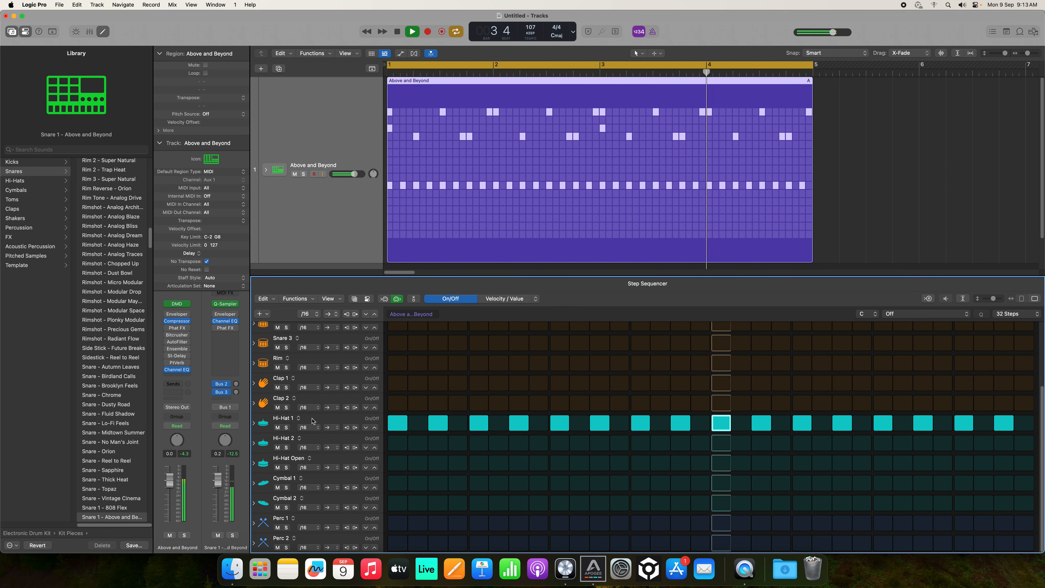
click(1022, 464)
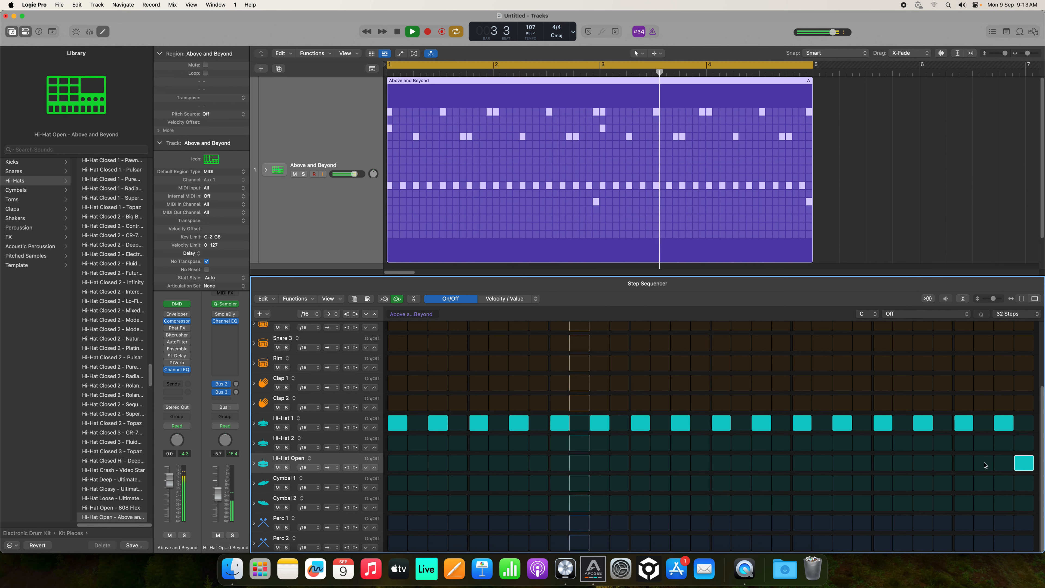
click(944, 463)
click(1017, 466)
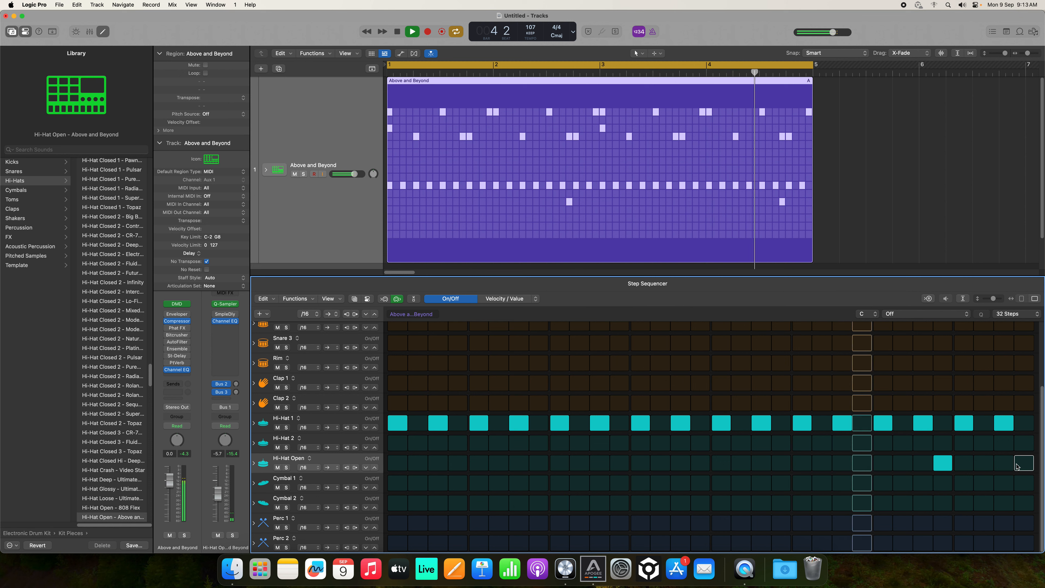
click(924, 463)
click(938, 464)
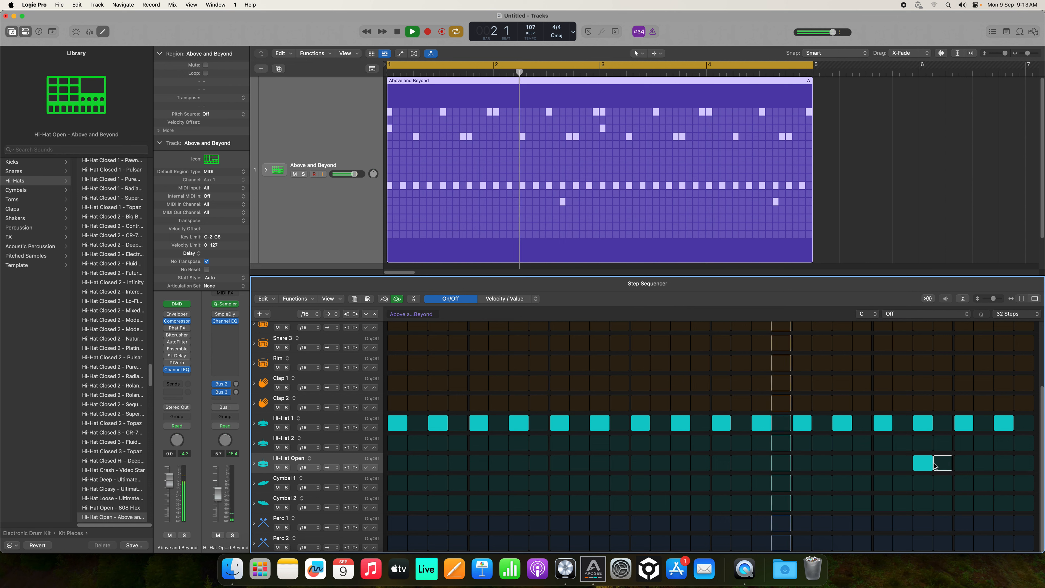
click(1004, 463)
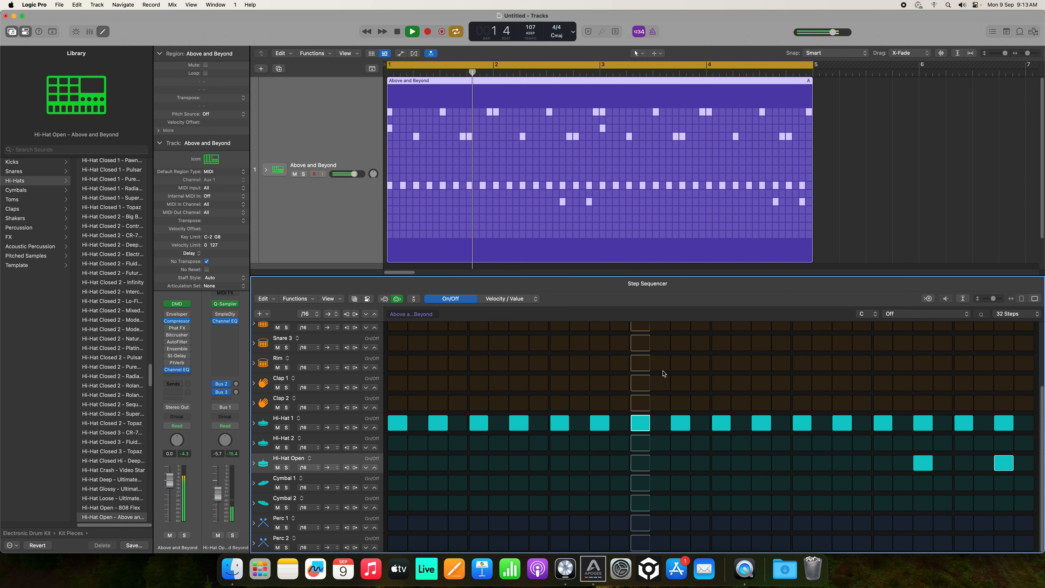
key(space)
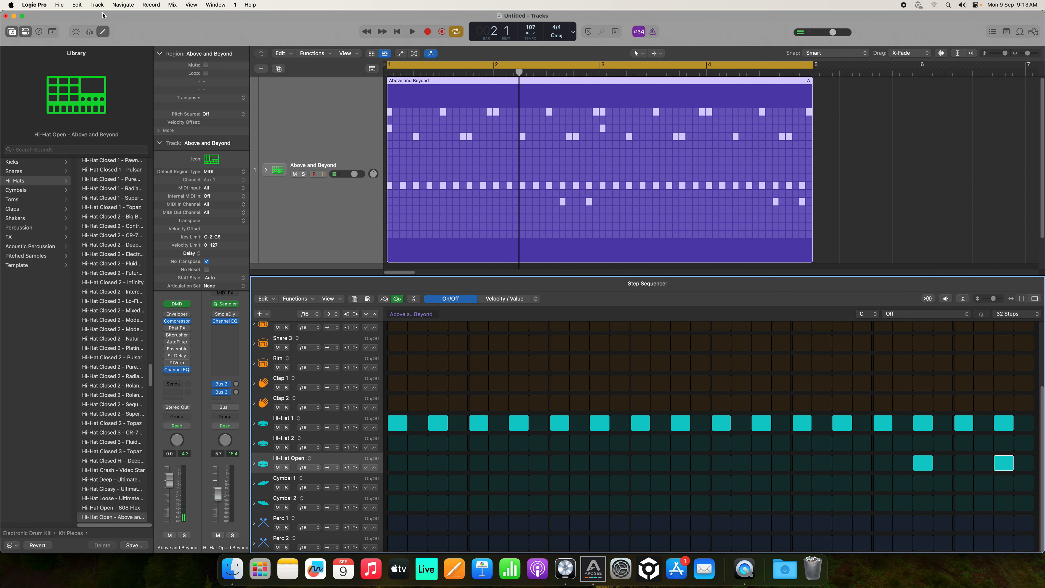
Close the Step Sequencer and loop the Above and Beyond region up to bar 33.
click(104, 32)
drag(1029, 53, 1024, 53)
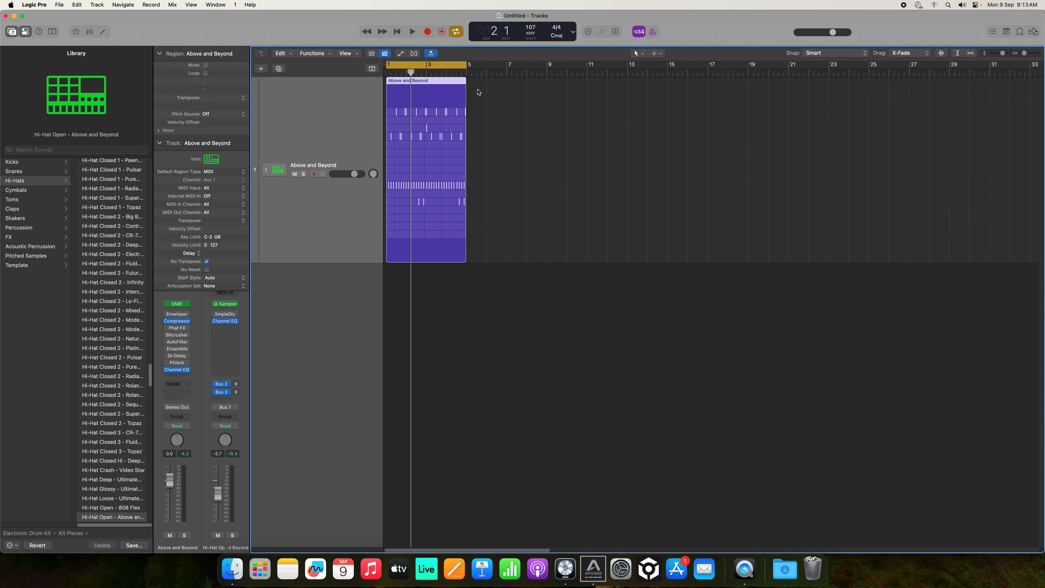
click(465, 84)
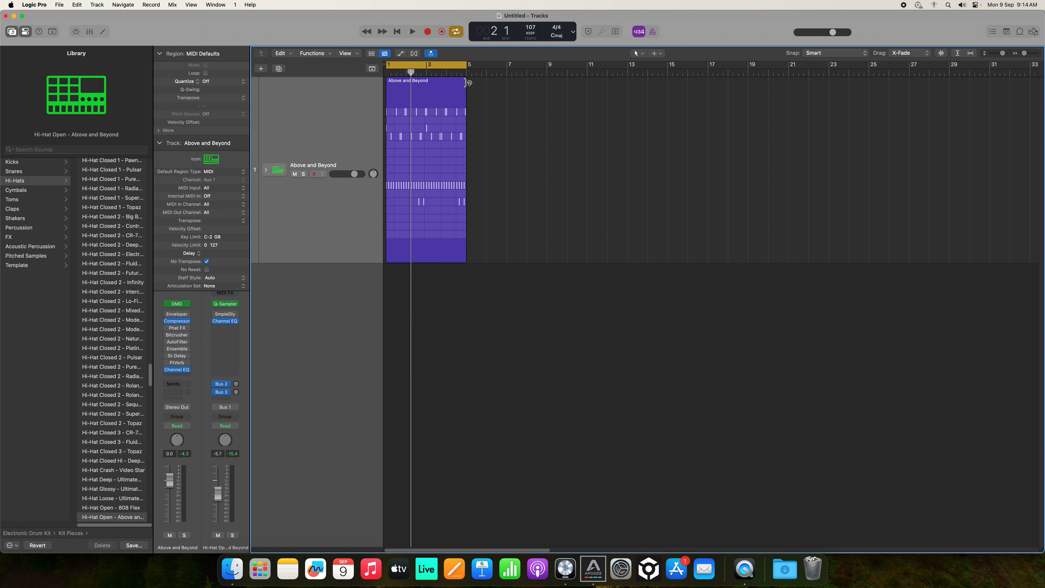
drag(467, 82, 911, 149)
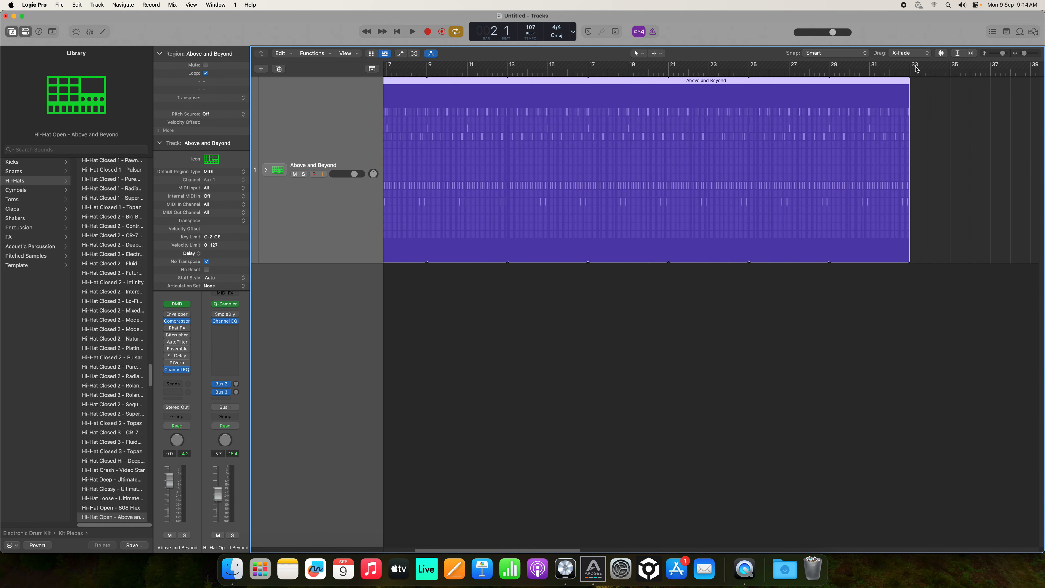
Extend the cycle range from bar 1 to bar 33 and play the looped beat briefly.
key(space)
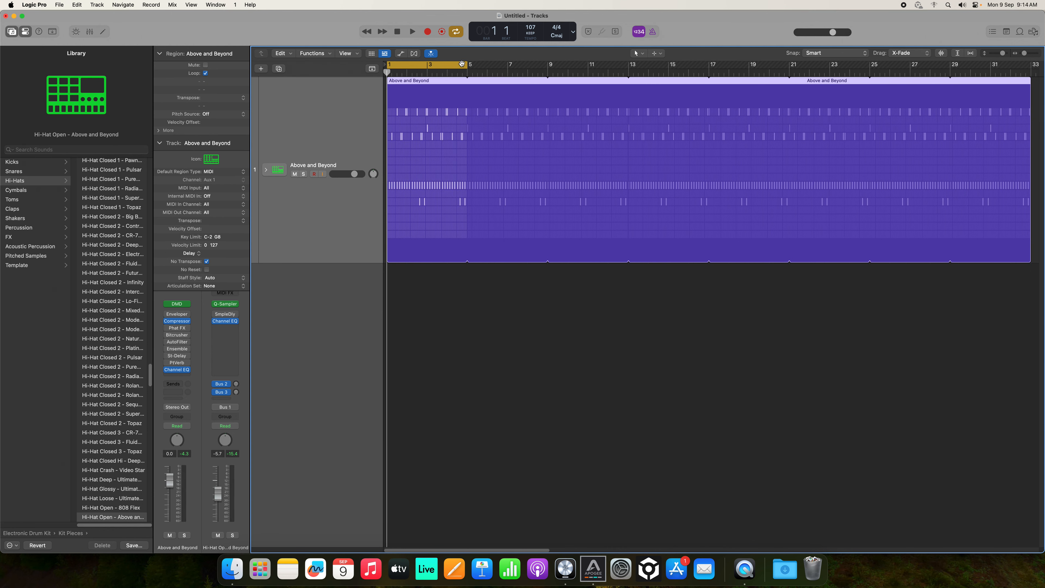
drag(467, 66, 1012, 186)
key(space)
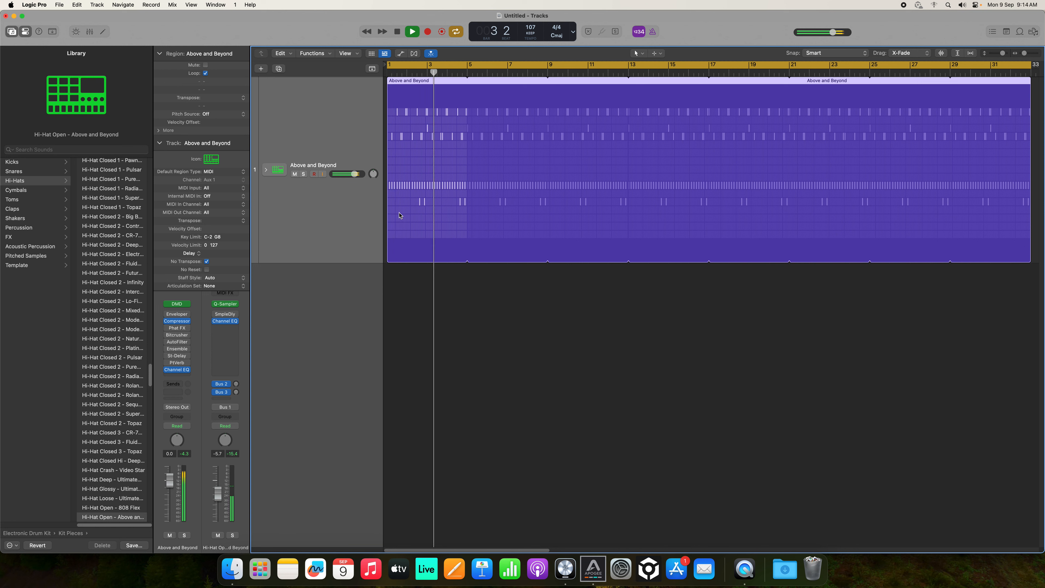
key(space)
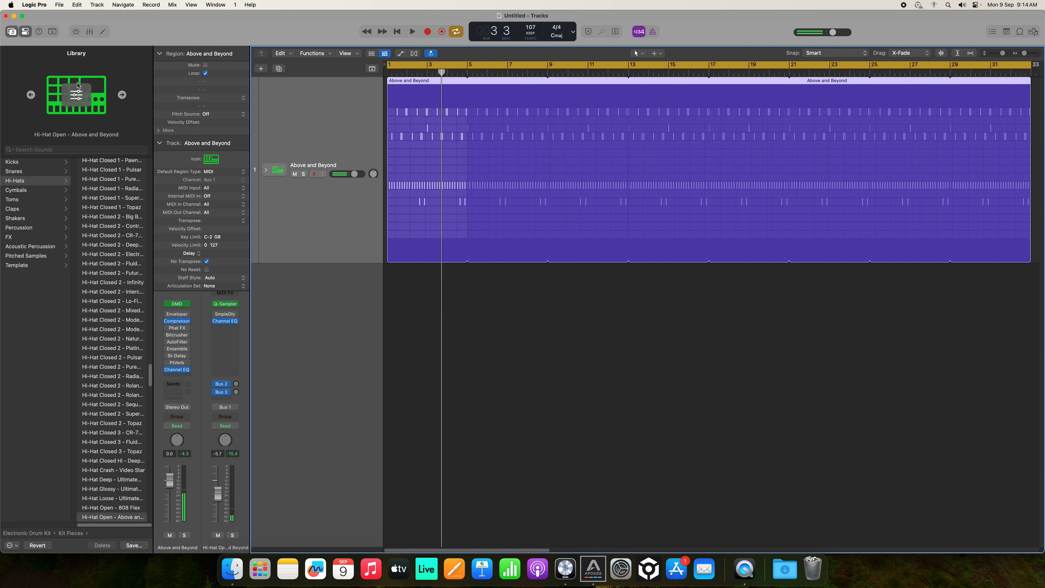
Show the Smart Controls, and open and close Drum Machine Designer to make the Library list whole electronic drum kits.
scroll(37, 283, left, 5)
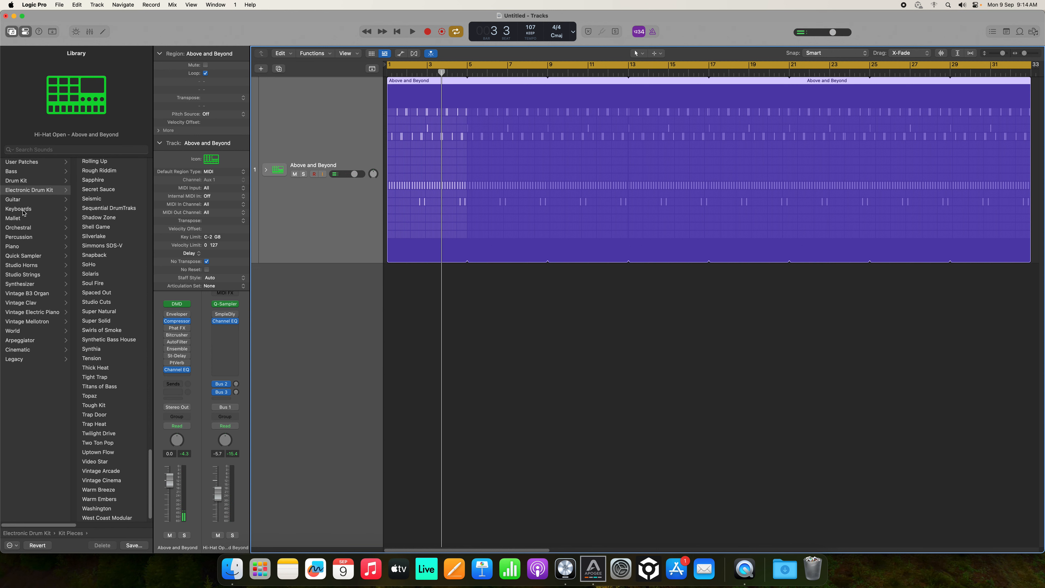
scroll(97, 236, up, 15)
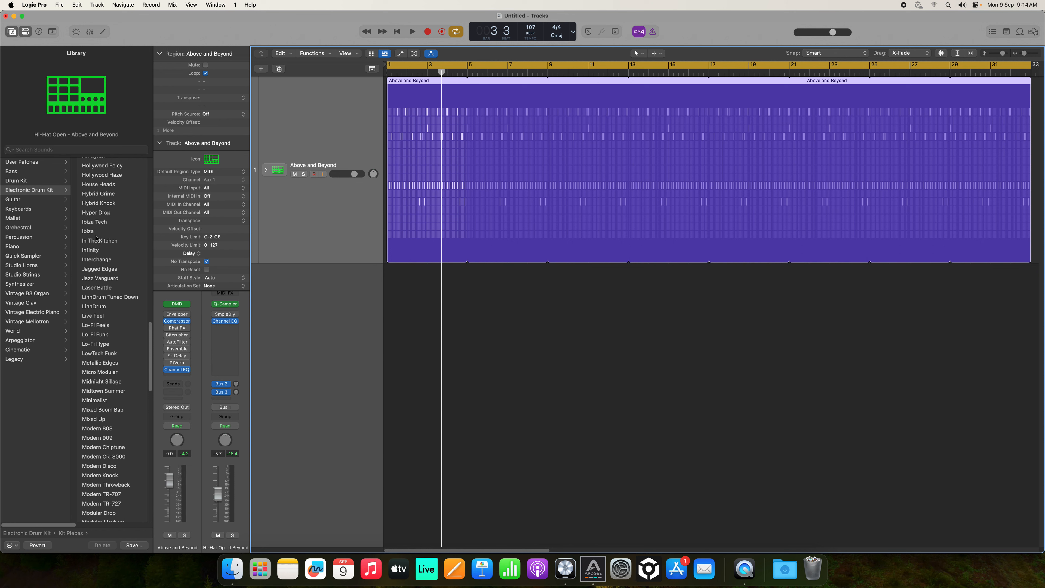
scroll(113, 175, right, 5)
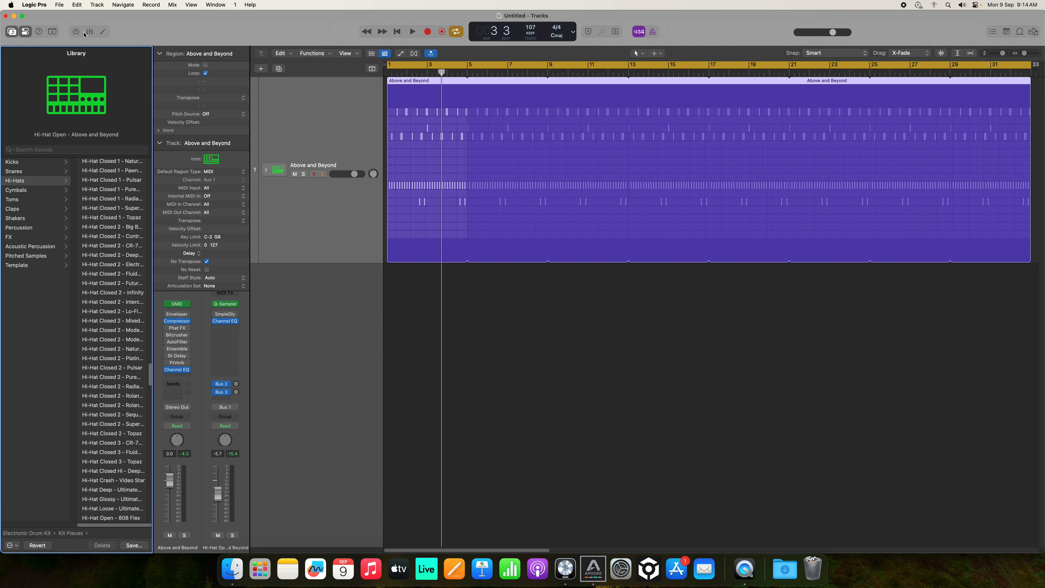
click(75, 33)
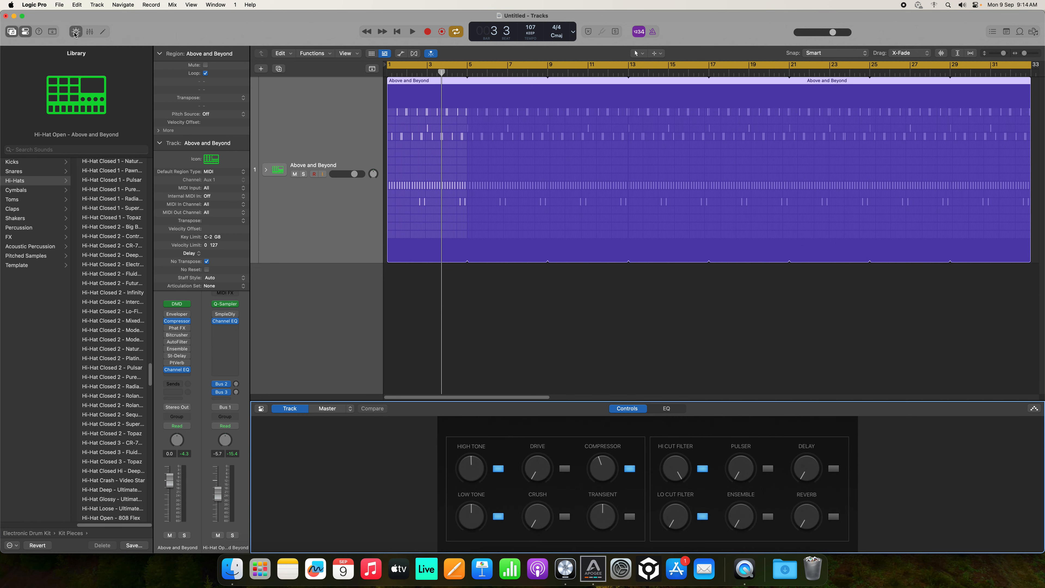
click(177, 304)
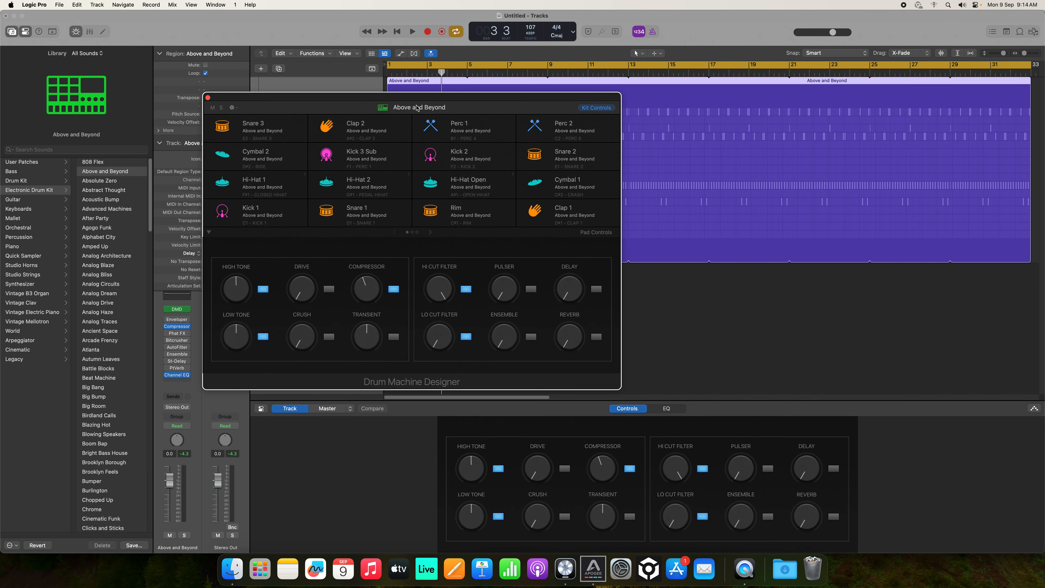
click(207, 97)
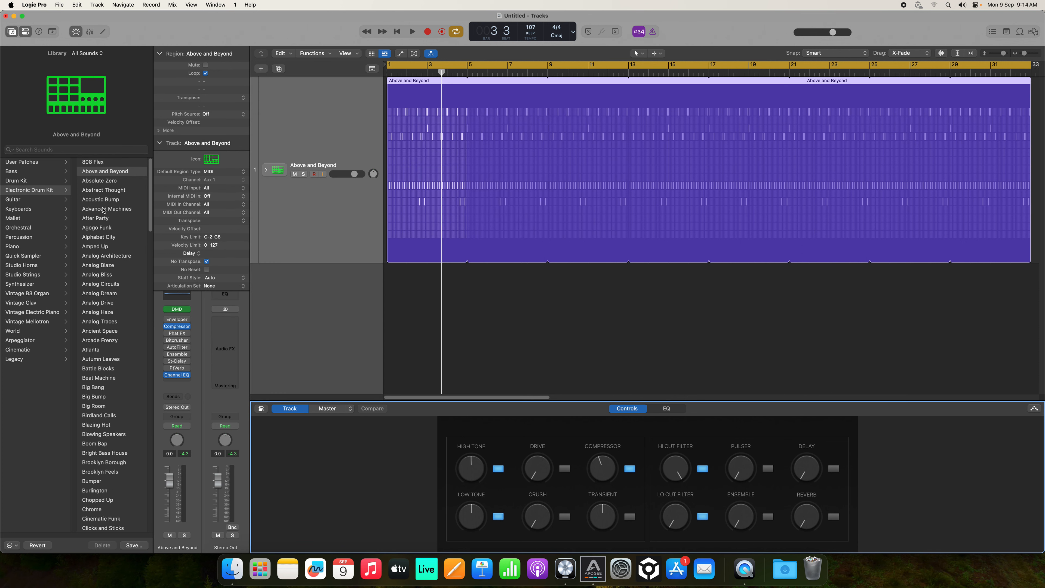
Load the Abstract Thought electronic drum kit on the track and play the beat from the beginning.
click(103, 192)
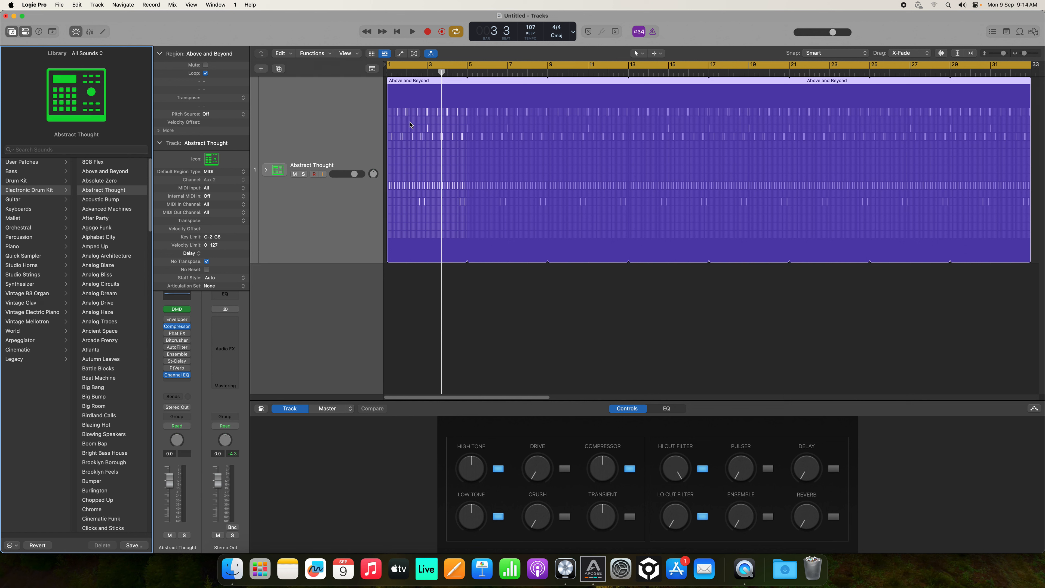
key(Return)
key(space)
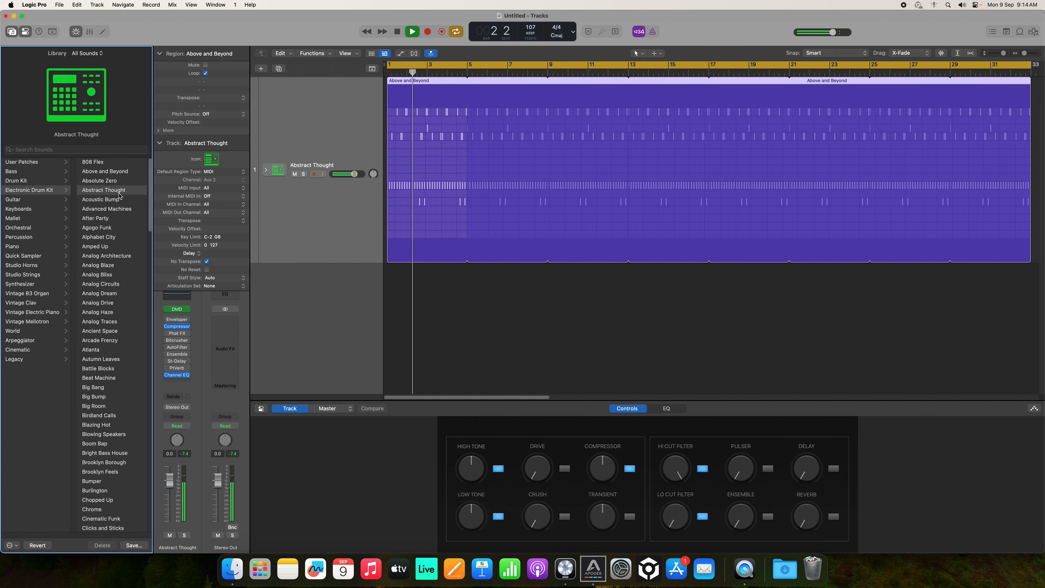
Try the 808 Flex, Advanced Machines and After Party kits during playback, and return to the Above and Beyond kit.
key(space)
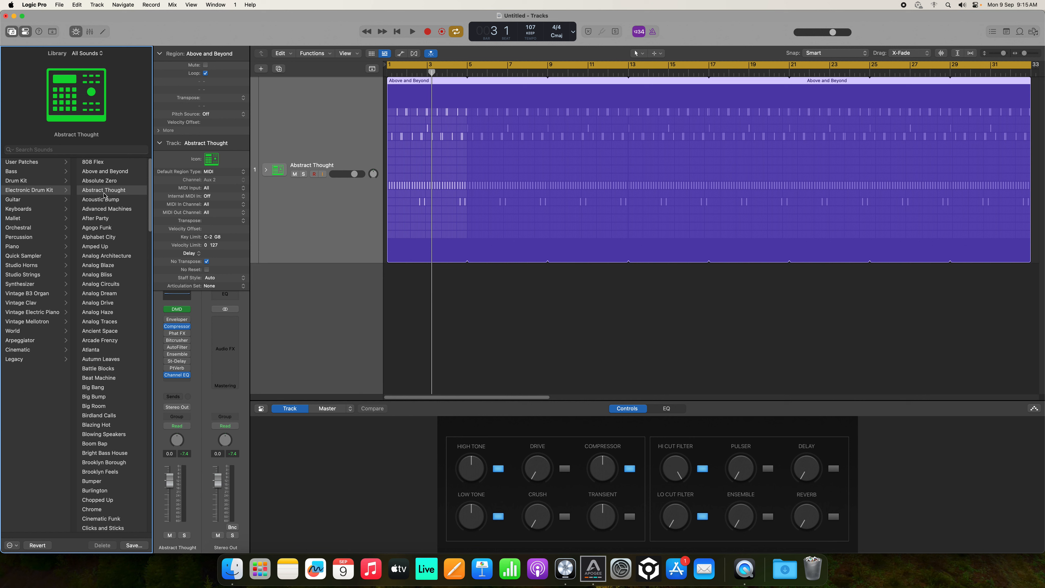
key(space)
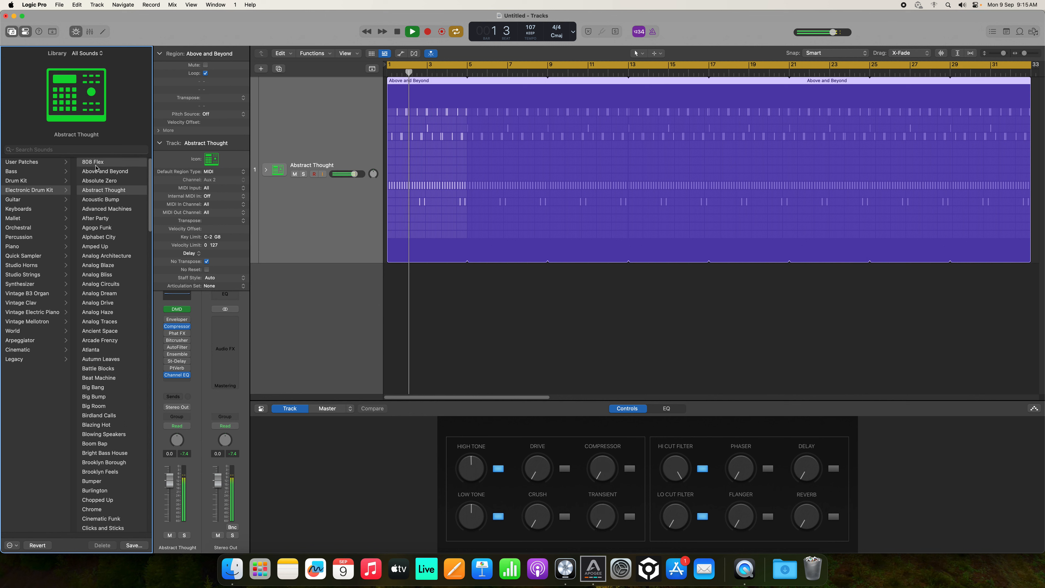
click(97, 163)
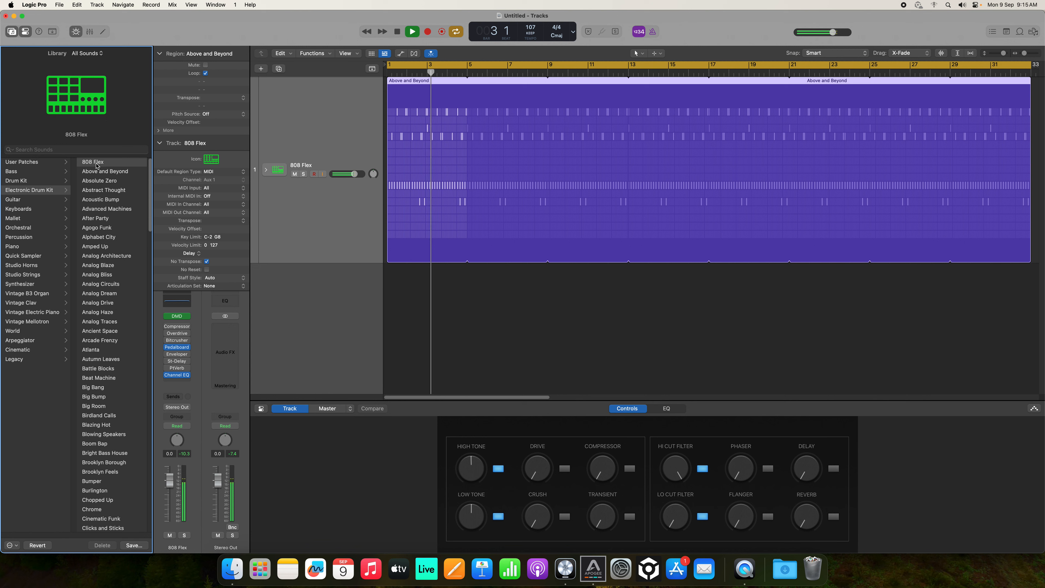
click(111, 210)
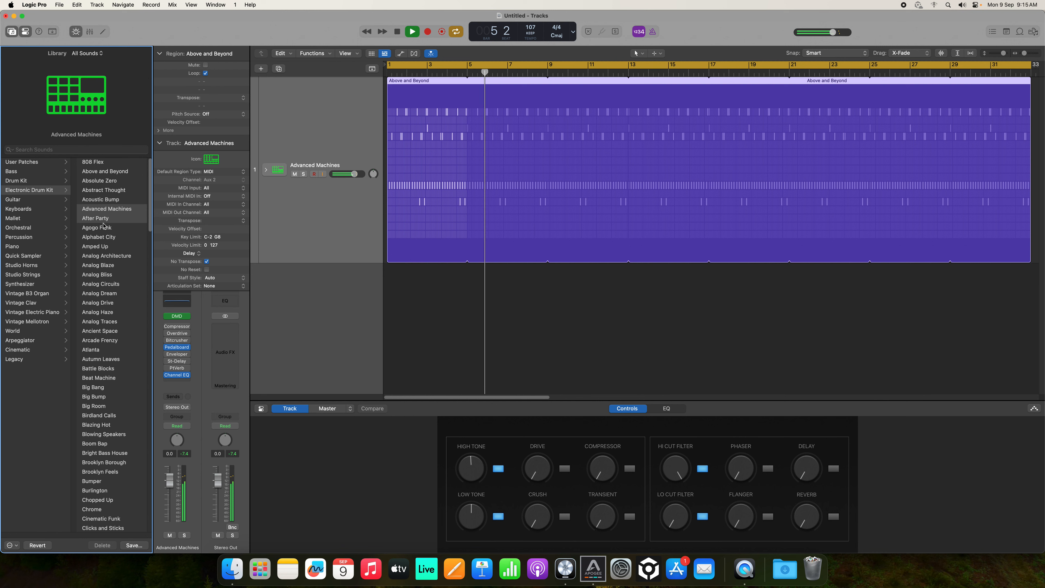
click(105, 218)
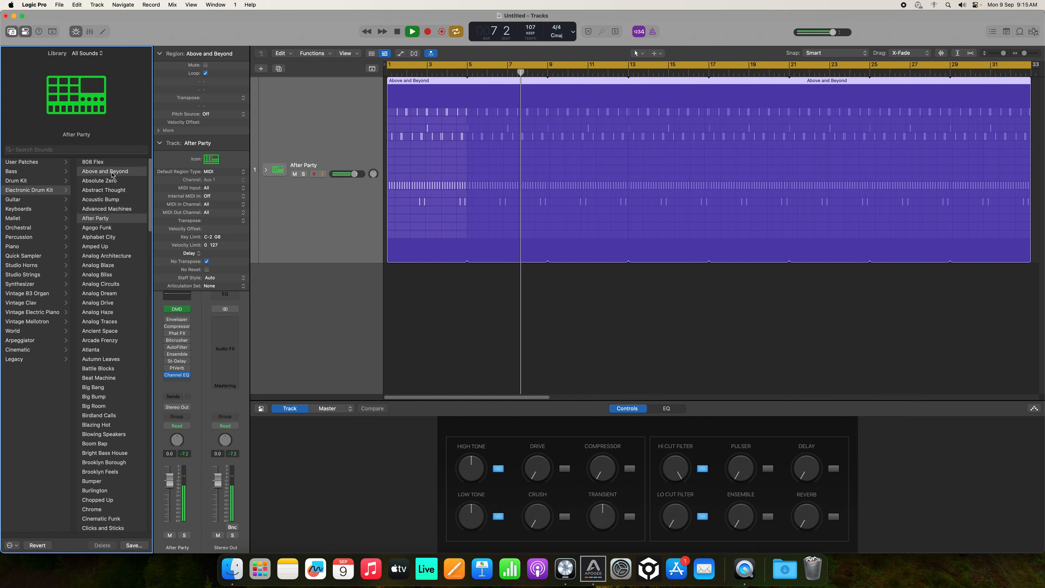
click(111, 172)
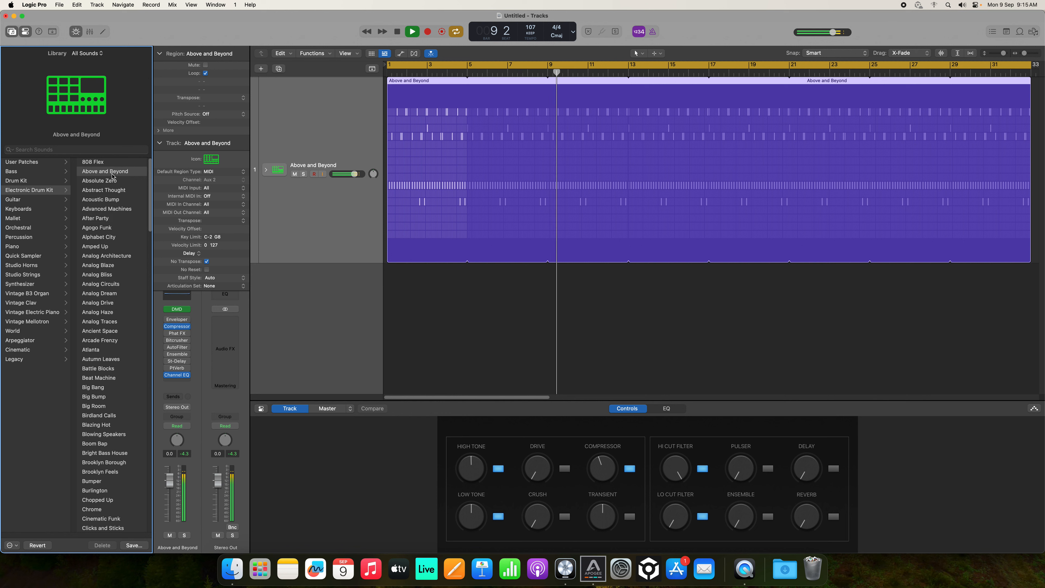
key(space)
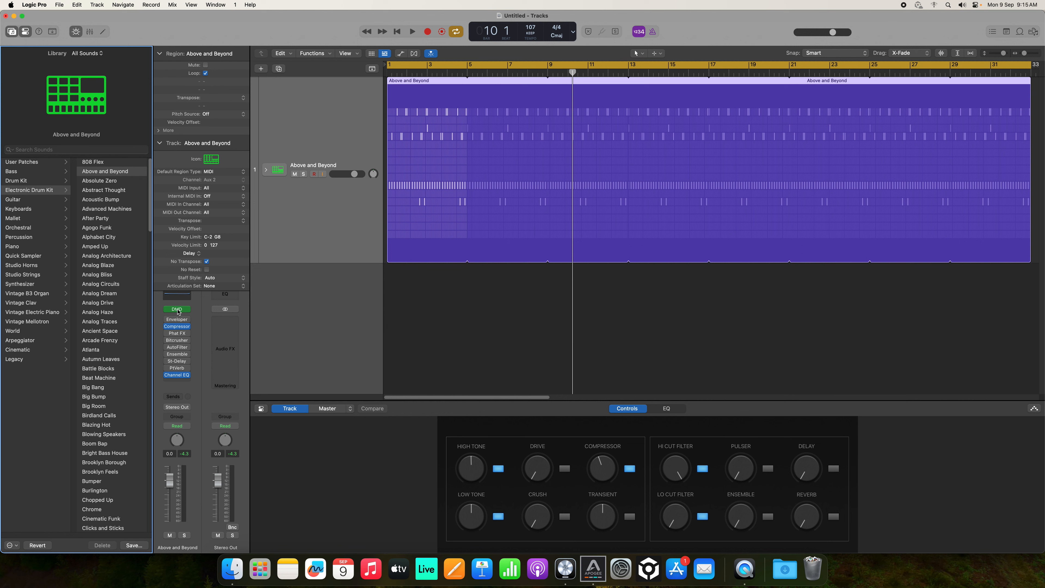
Collapse the Region inspector and open Drum Machine Designer for the Above and Beyond track.
click(160, 54)
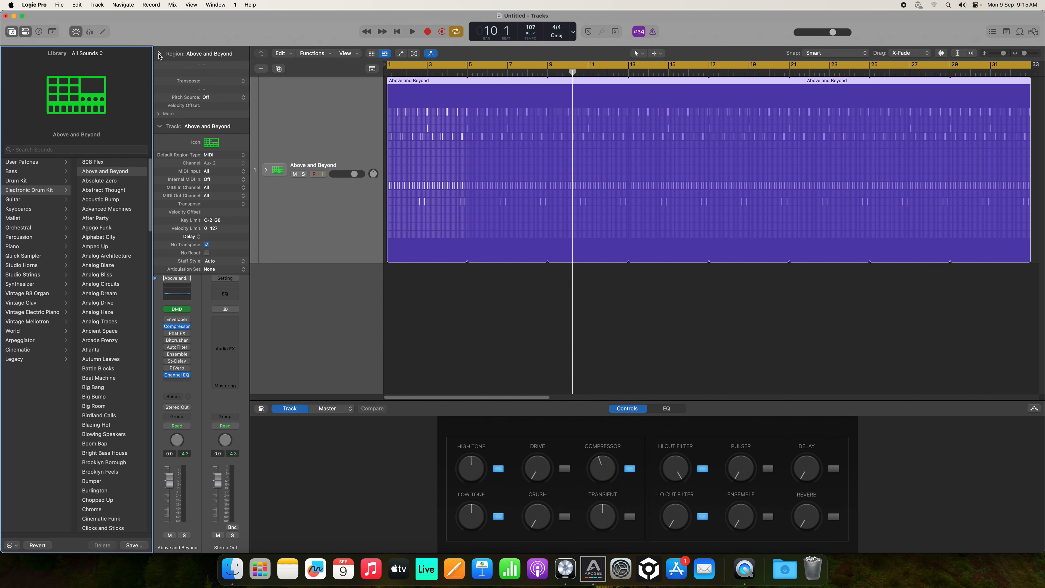
click(178, 310)
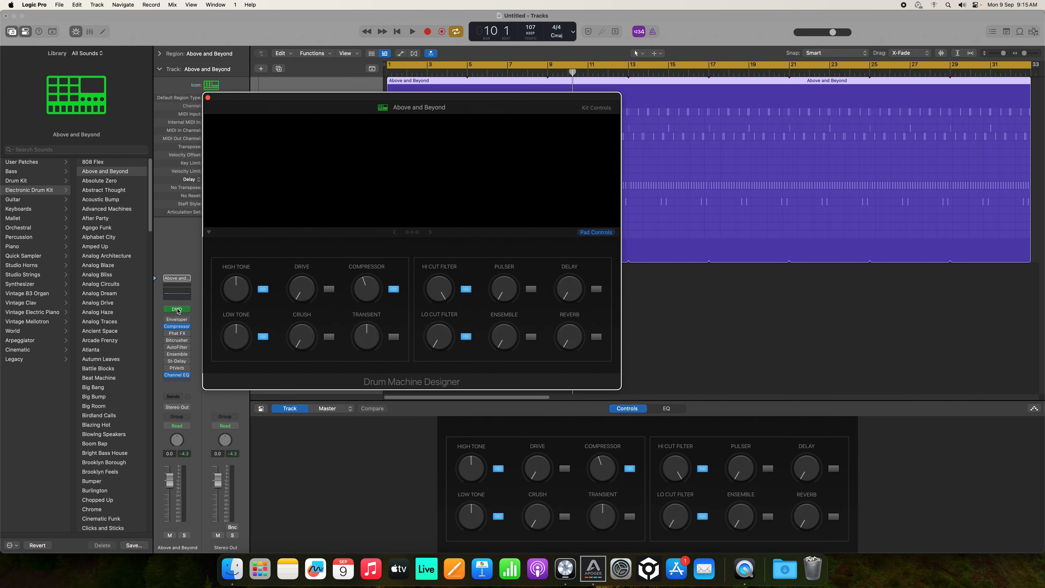
key(super+w)
click(177, 309)
key(super+w)
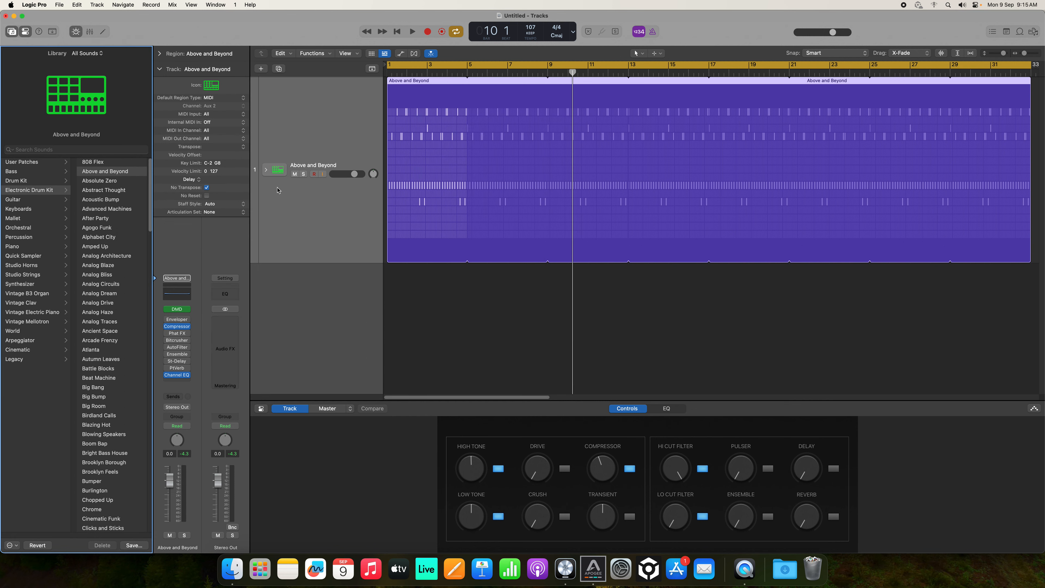
click(172, 309)
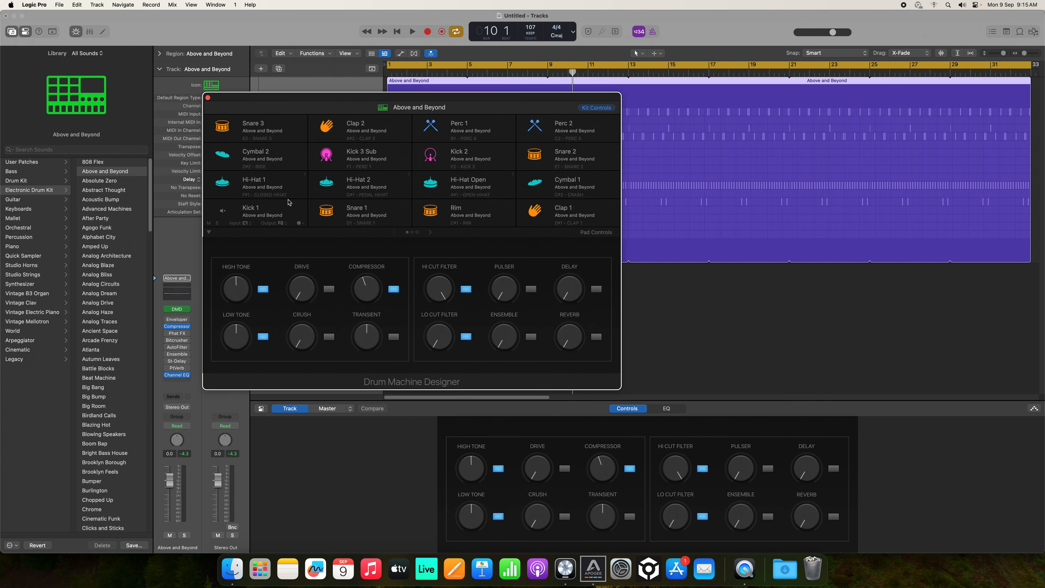
Play the beat briefly and examine the input note choices and options of the Kick 1 pad.
key(space)
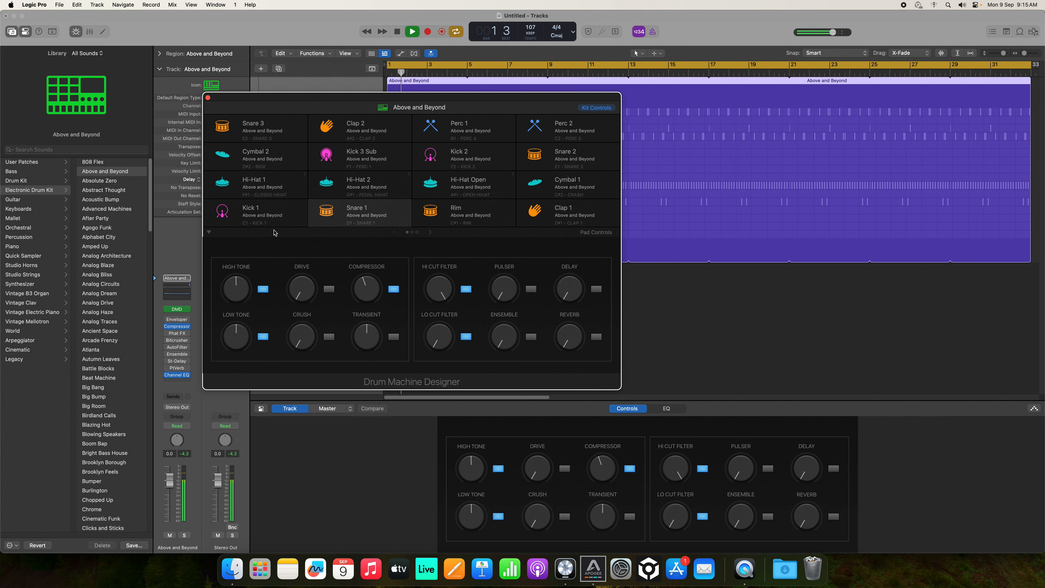
mouse_move(274, 215)
key(space)
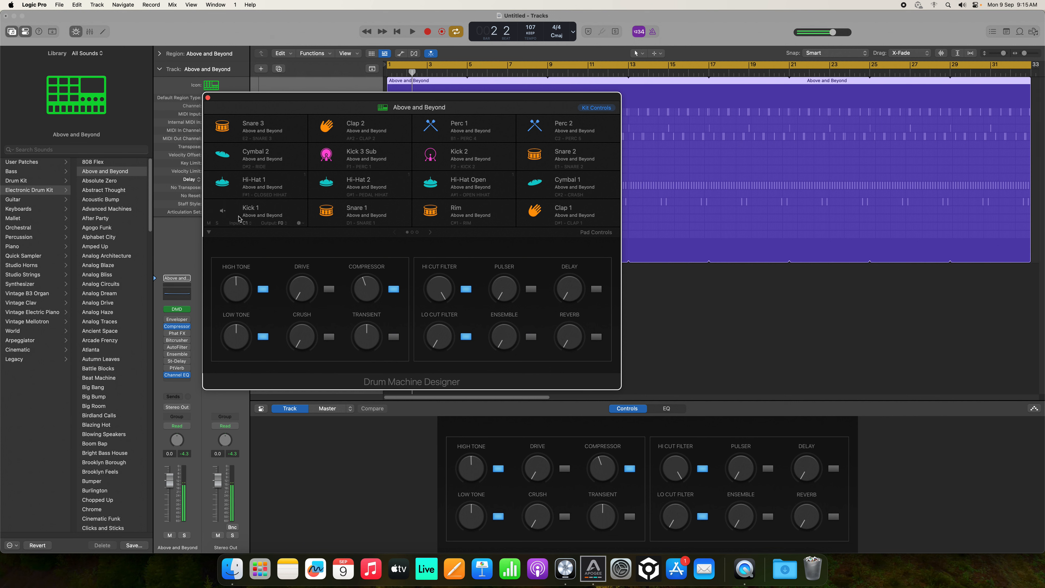
click(251, 225)
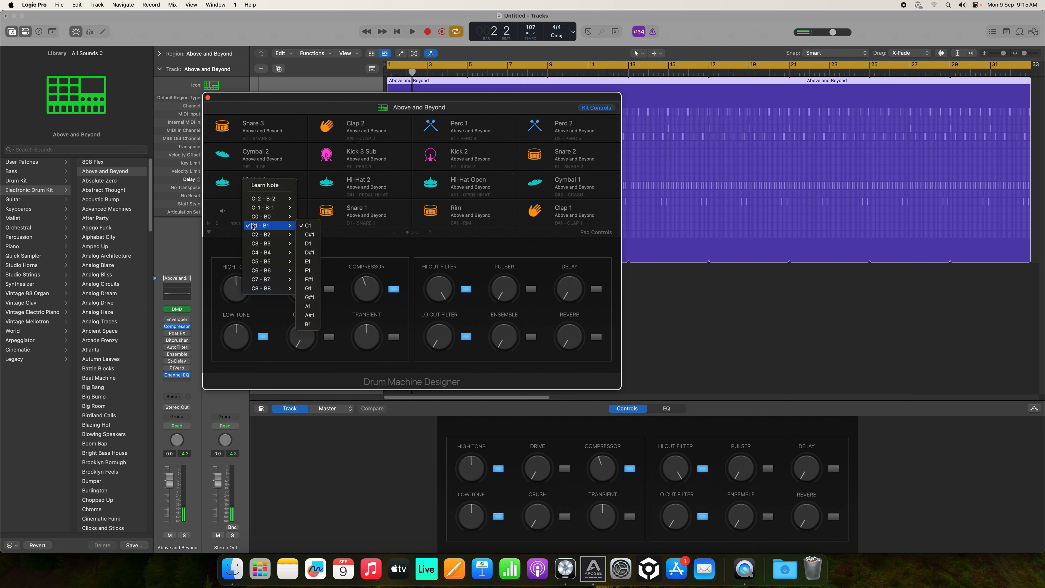
click(238, 209)
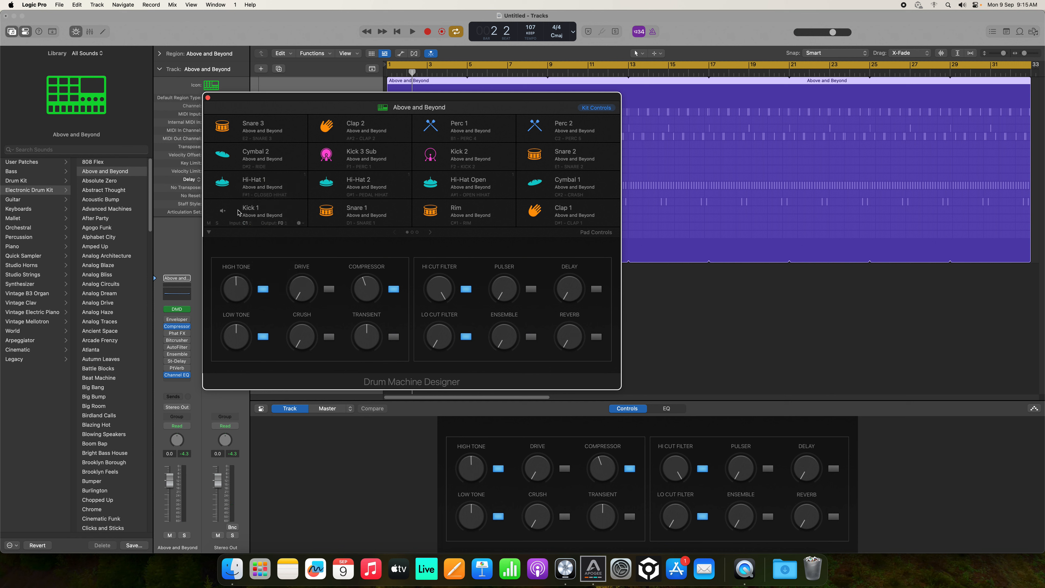
click(299, 223)
click(297, 210)
Set the kit's High Tone to +0.4 and switch on Drive at 44% while the beat plays.
key(space)
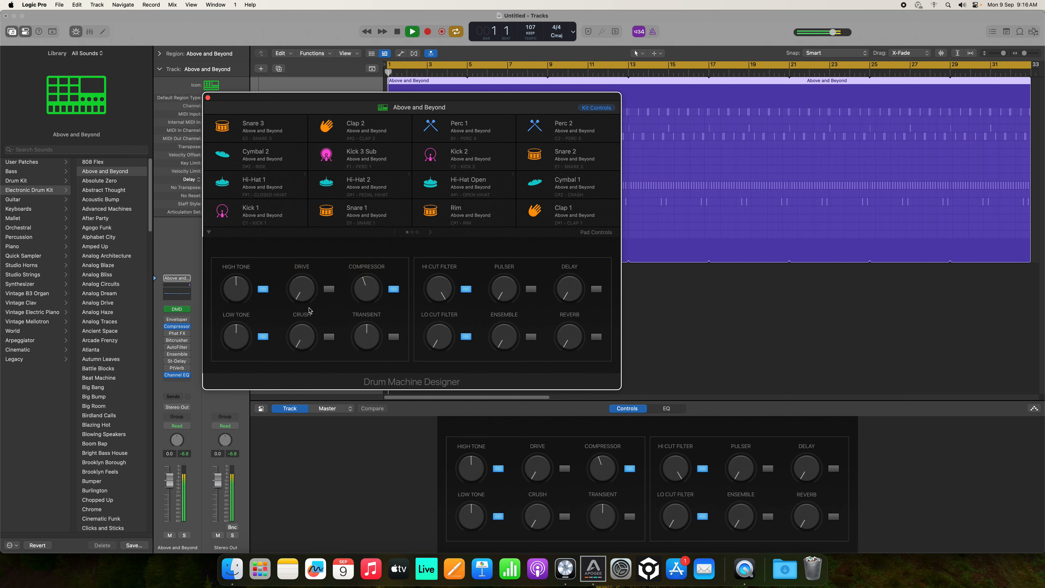
mouse_move(238, 295)
mouse_down()
mouse_move(222, 327)
mouse_move(214, 309)
mouse_move(227, 286)
mouse_move(233, 298)
mouse_up()
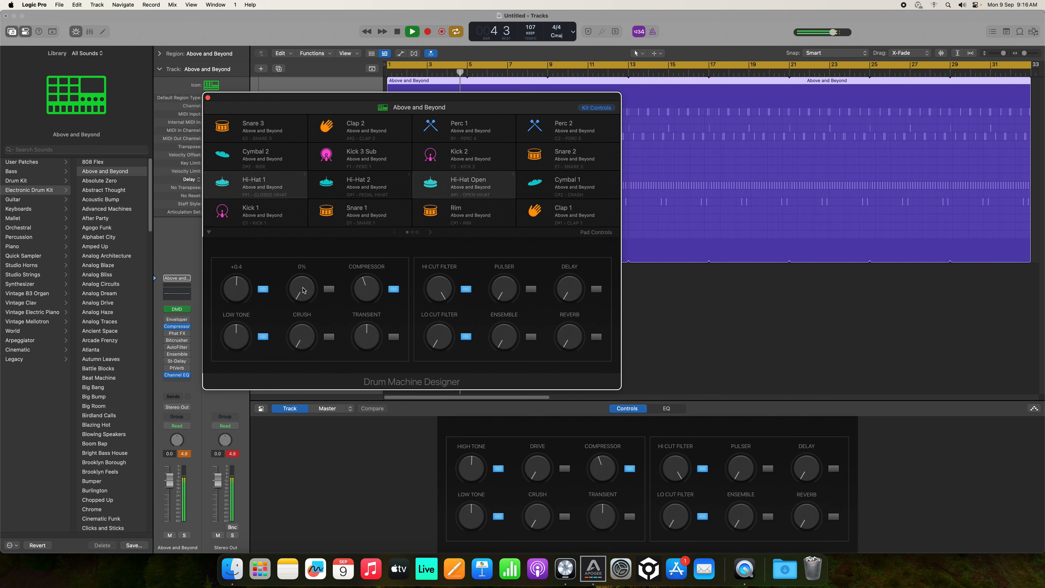
key(space)
key(space)
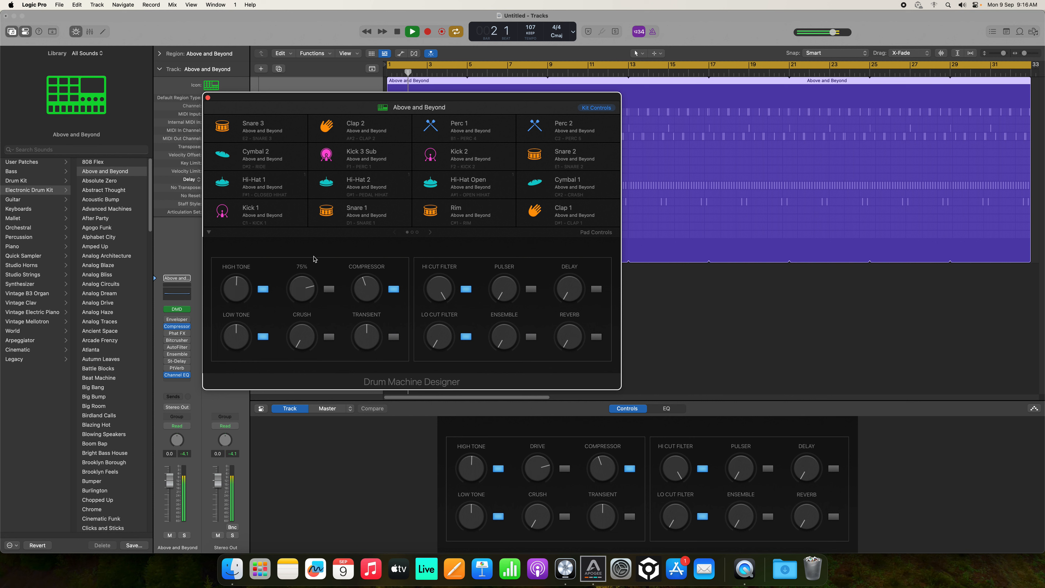
click(329, 289)
drag(295, 297, 295, 313)
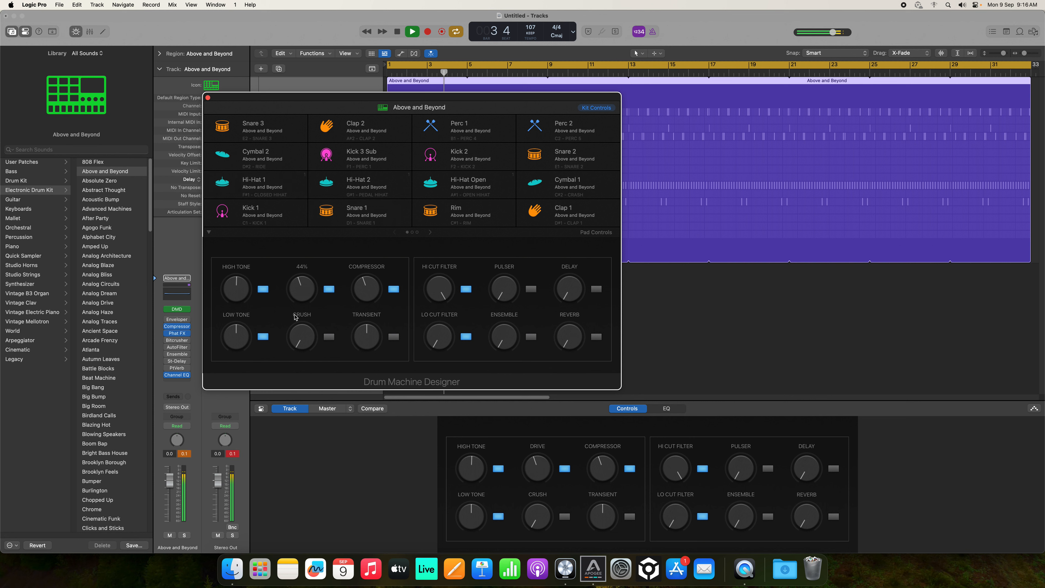
Turn up the kit's Compressor and switch on Crush at 5, lowering the system volume.
key(XF86AudioLowerVolume)
drag(286, 260, 283, 251)
drag(305, 339, 300, 467)
click(328, 338)
drag(294, 343, 288, 310)
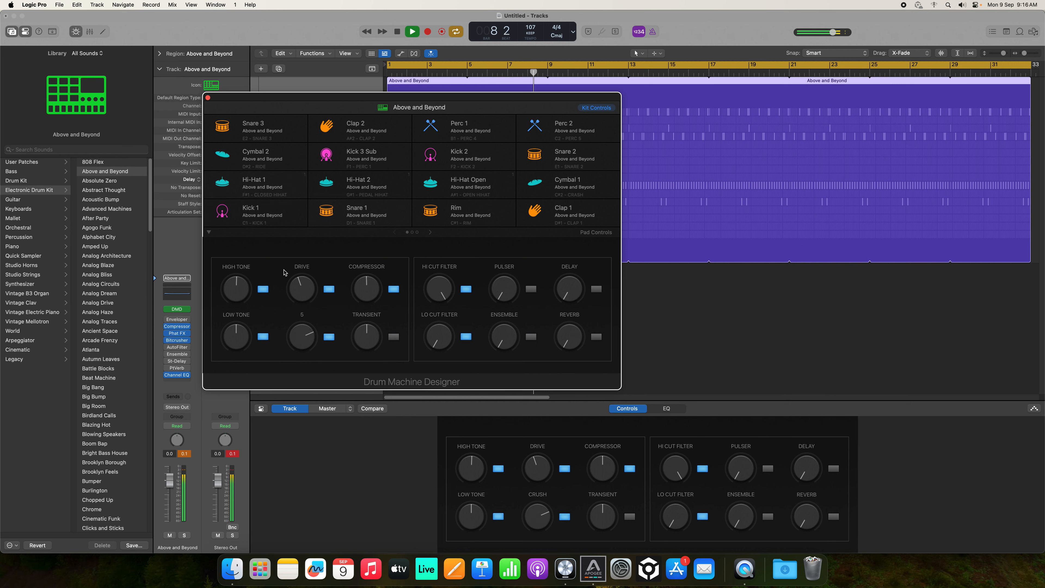
key(XF86AudioLowerVolume)
drag(284, 270, 284, 272)
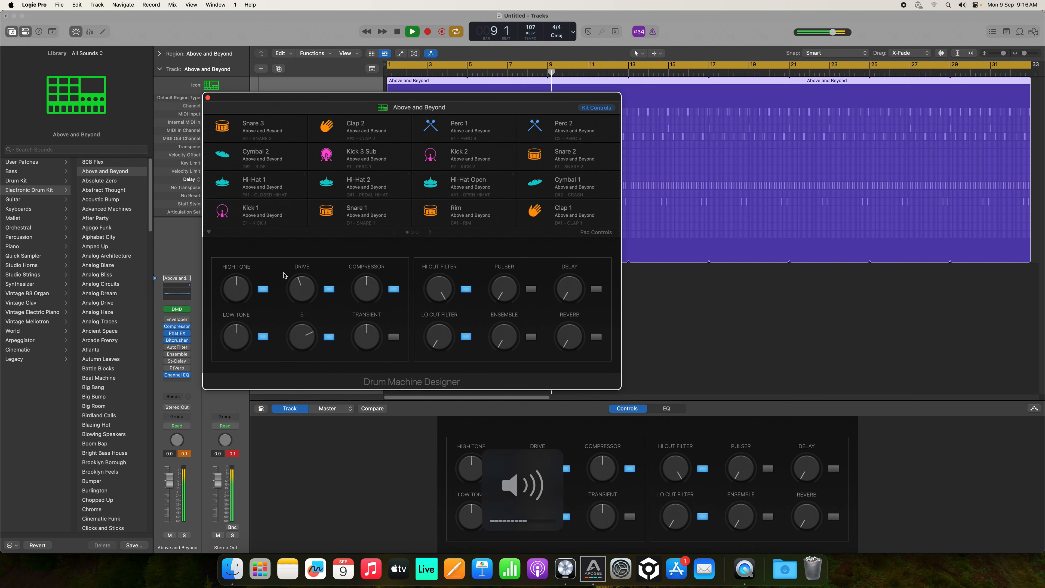
Set Drive to 0%, Crush to 24 and High Tone to -1.0, and close Drum Machine Designer.
key(XF86AudioLowerVolume)
key(XF86AudioLowerVolume)
key(space)
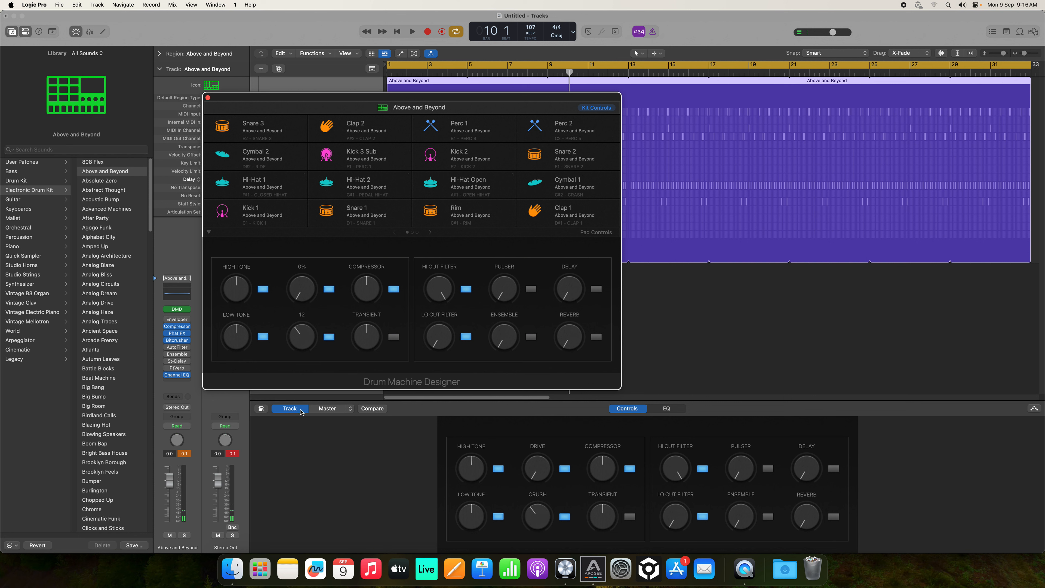
key(space)
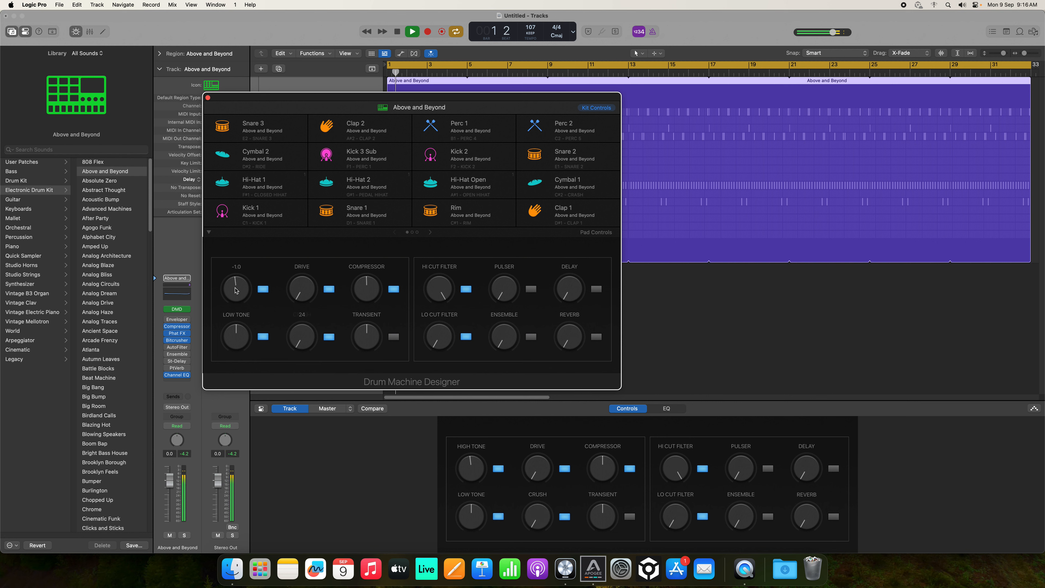
key(XF86AudioRaiseVolume)
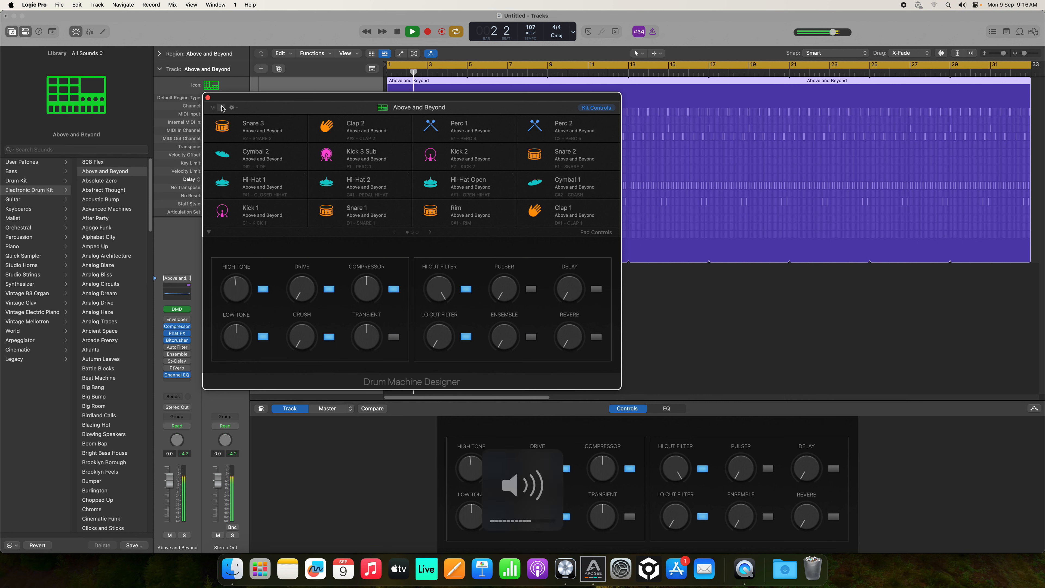
key(space)
click(208, 98)
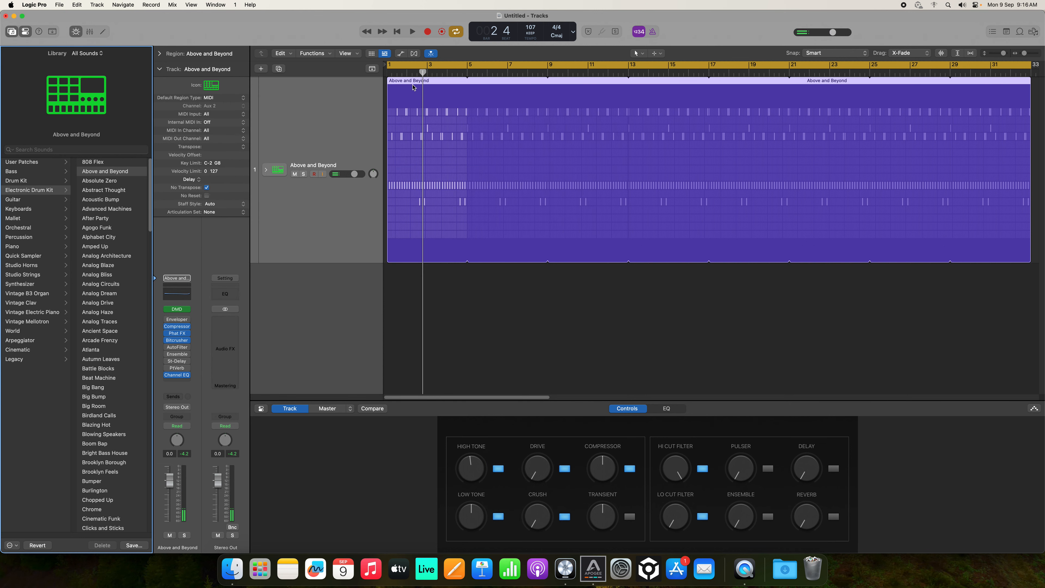
Move the looped Above and Beyond region to bar 9 and create a new pattern region at bar 1.
drag(408, 82, 570, 82)
right_click(397, 96)
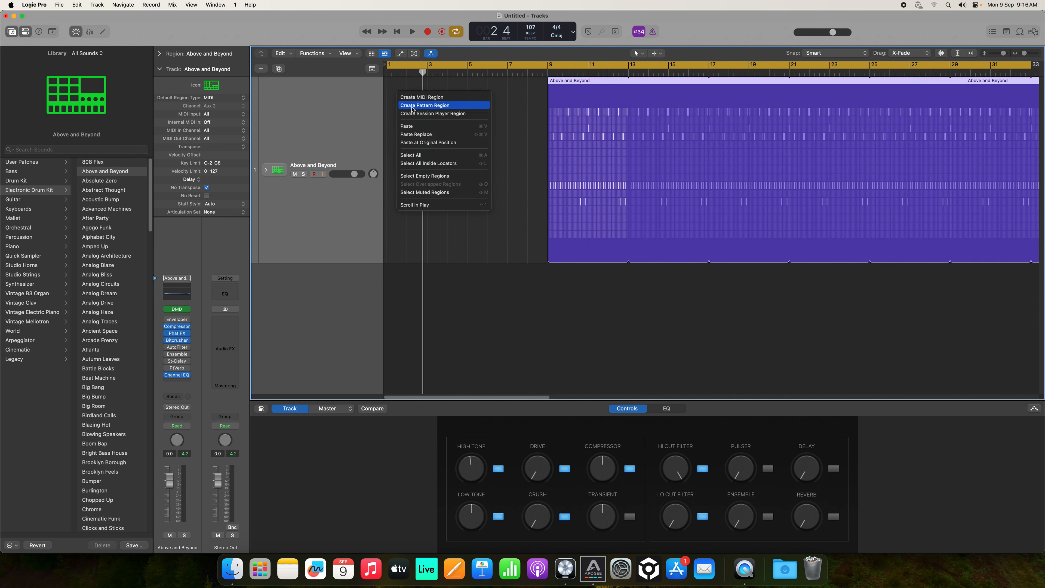
click(432, 108)
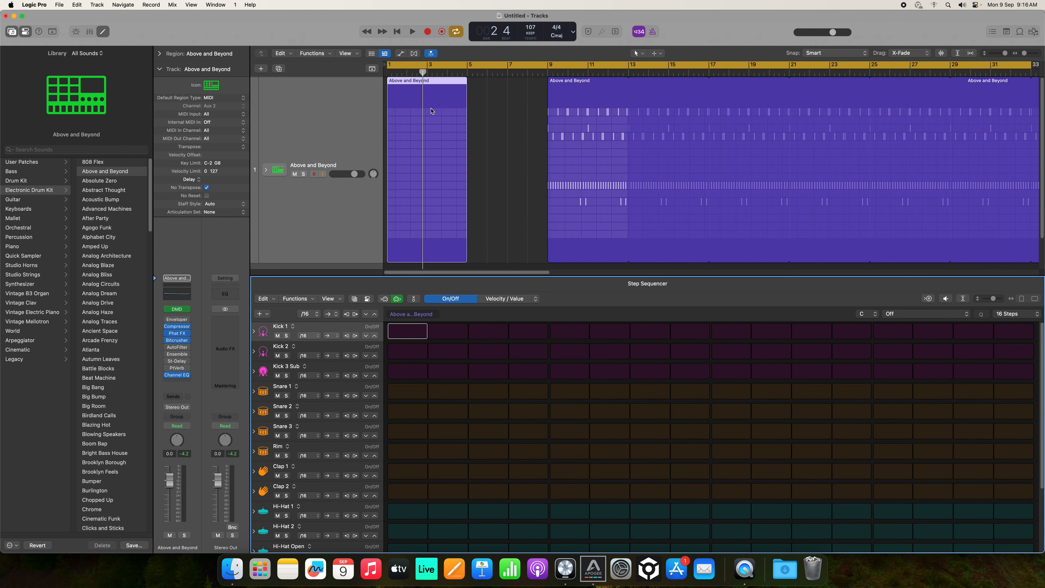
Program Kick 1 on steps 1, 3, 9 and 10 and Snare 1 on steps 5 and 13.
click(416, 335)
click(487, 333)
click(583, 396)
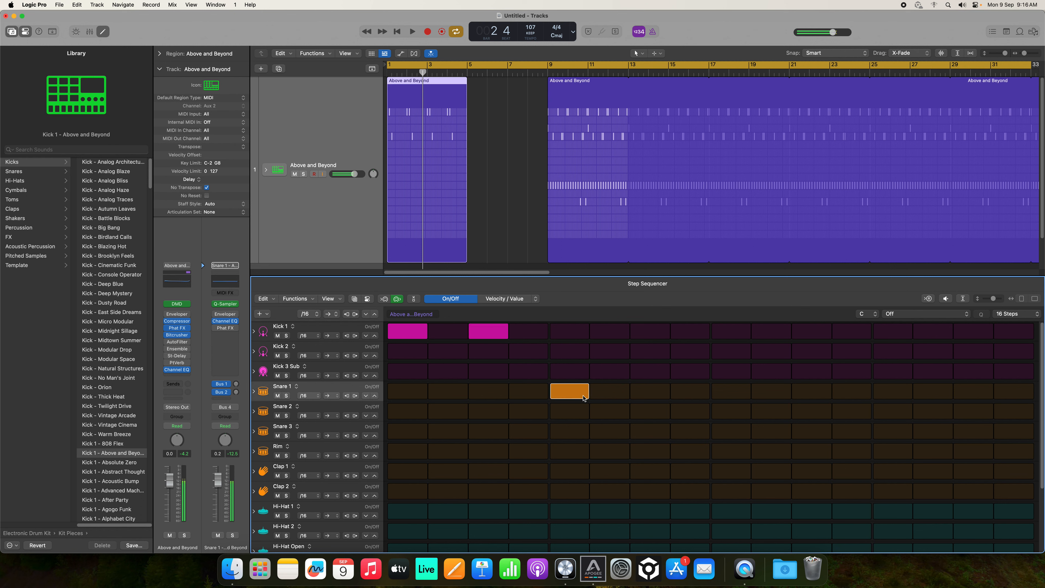
click(730, 331)
click(772, 332)
click(905, 397)
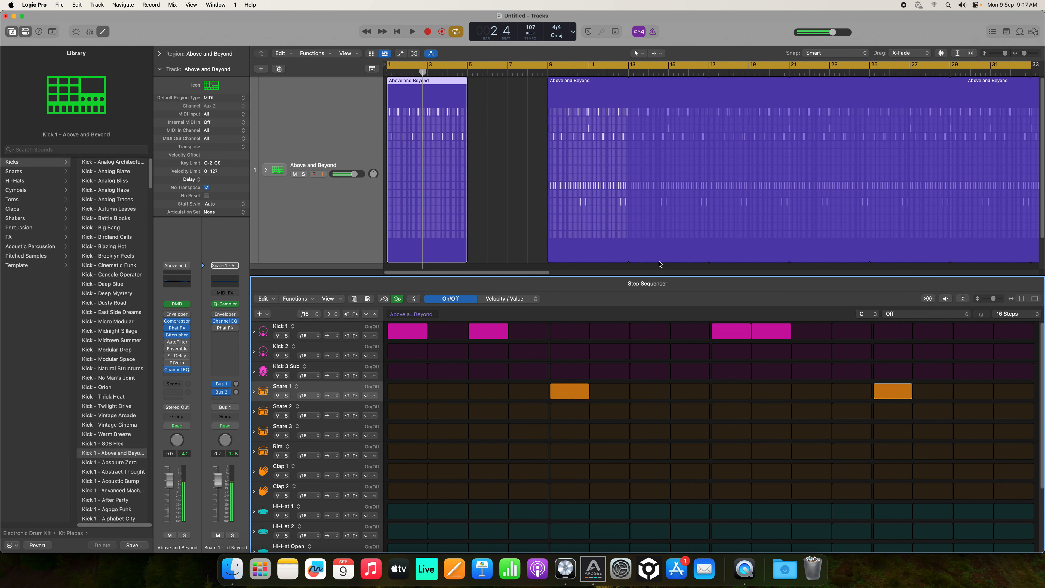
Add Hi-Hat 1 hits on steps 1, 3, 5, 6, 7, 10, 11, 14, 15 and 16 while the pattern plays.
key(space)
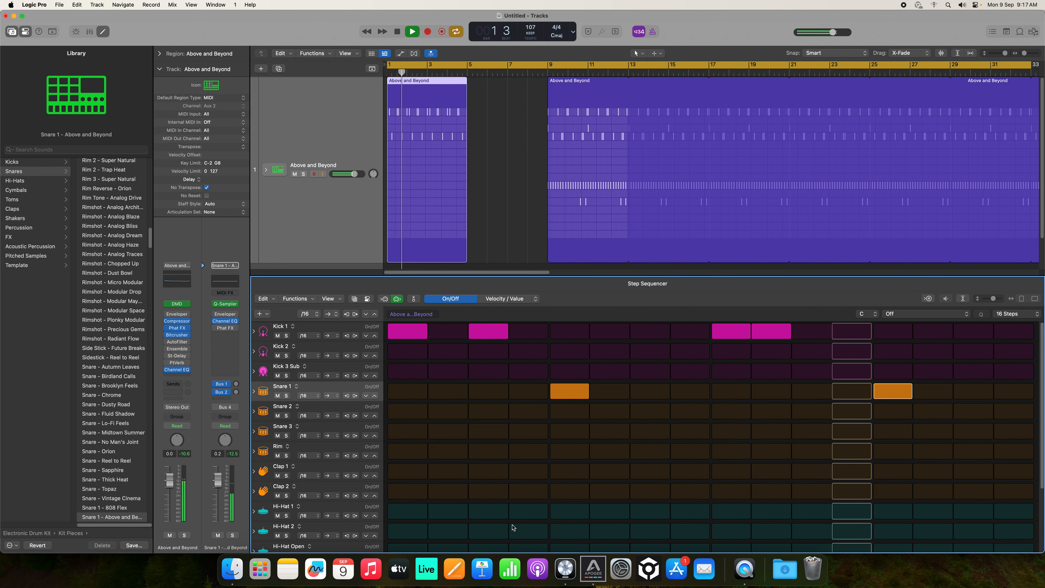
click(407, 510)
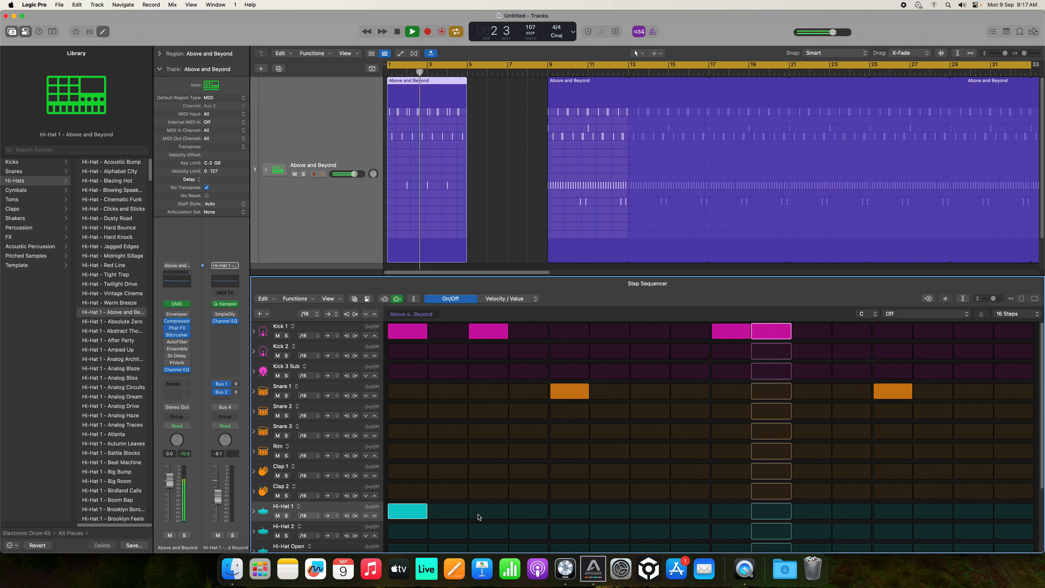
click(489, 511)
drag(570, 511, 650, 511)
click(771, 511)
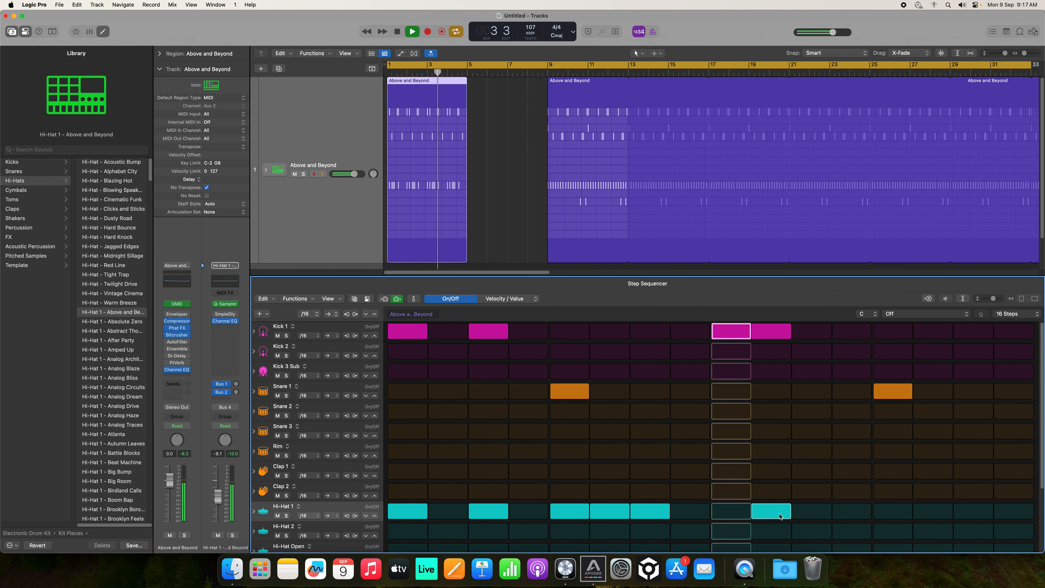
click(812, 511)
click(933, 511)
click(974, 511)
click(995, 512)
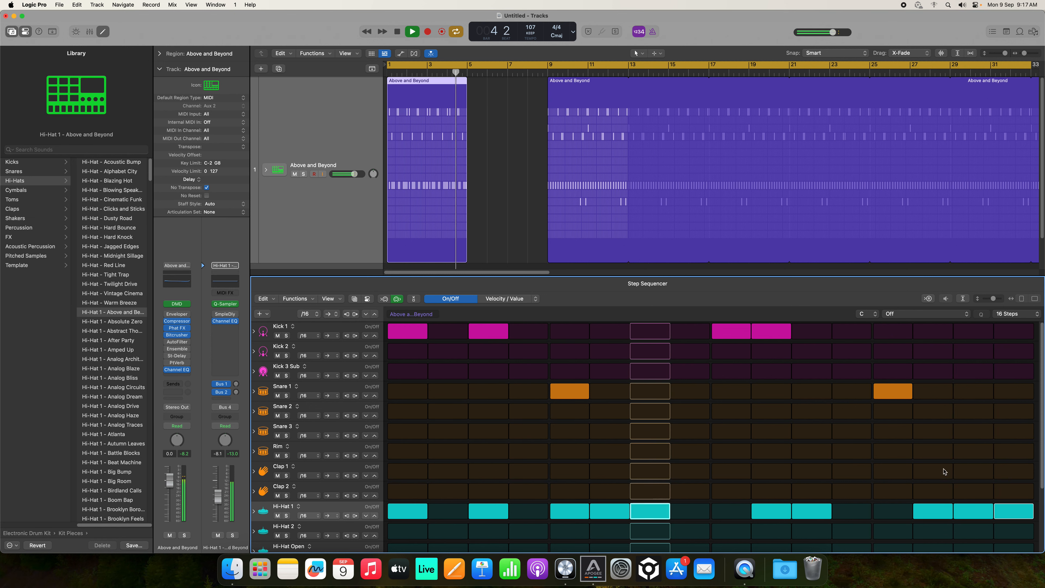
Set the cycle range to the new pattern region, bars 1 to 5, and play it from the start.
key(space)
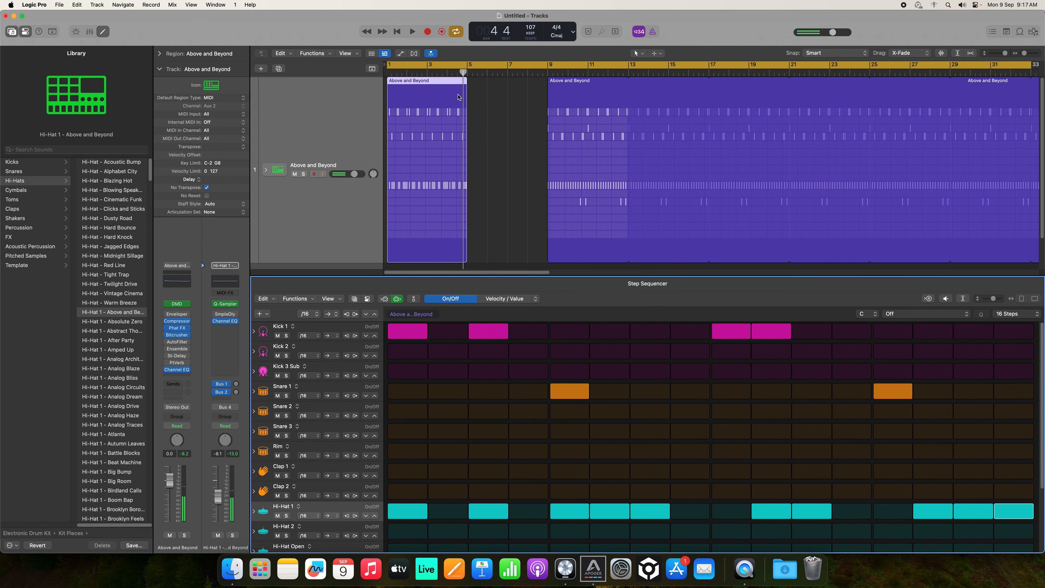
key(u)
key(space)
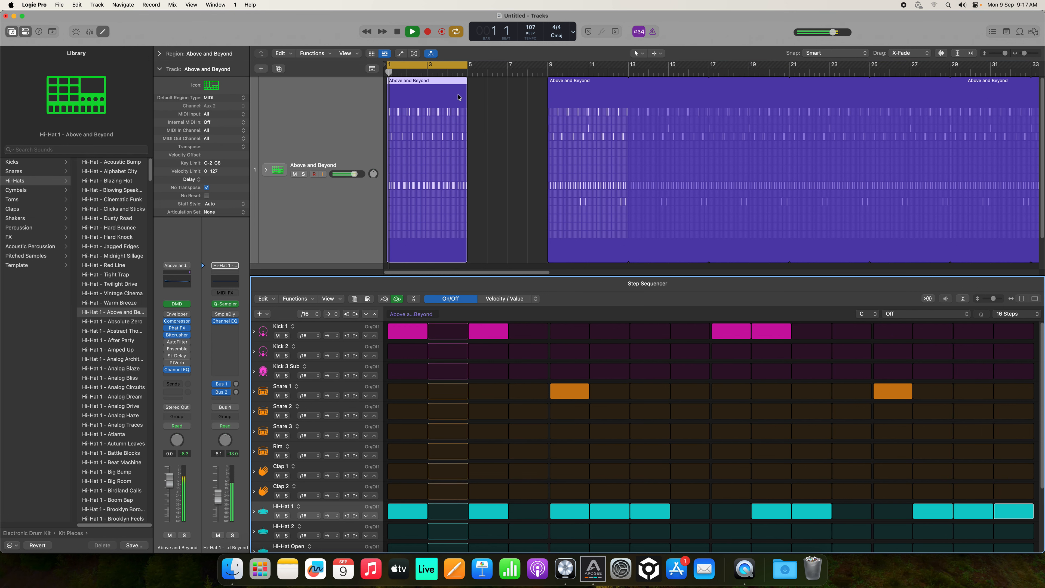
Move the looped Above and Beyond region to bar 5, directly after the first pattern region, and play the arrangement from the start without cycling.
drag(566, 91, 475, 74)
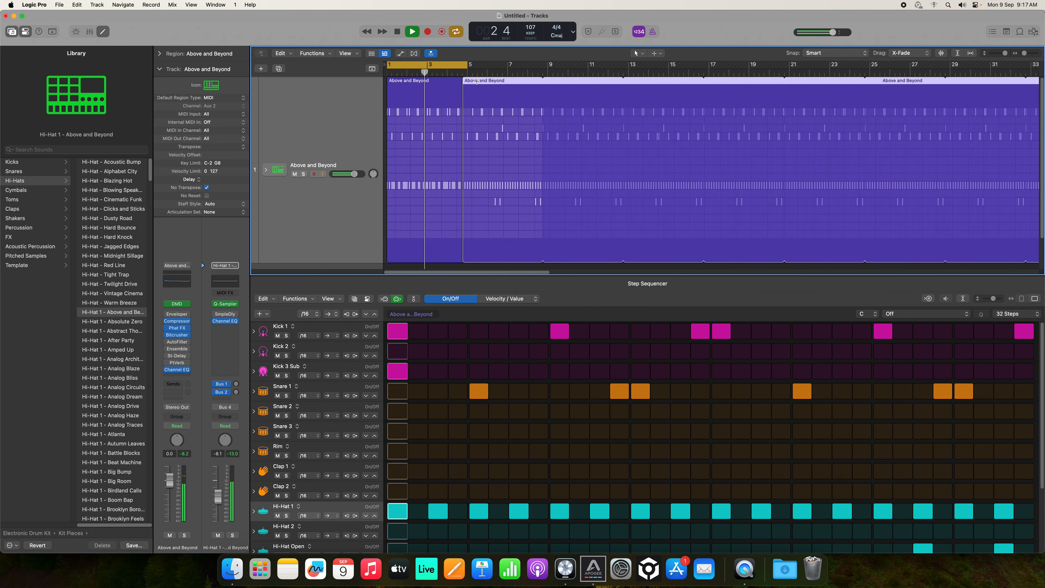
key(super+z)
drag(573, 83, 492, 83)
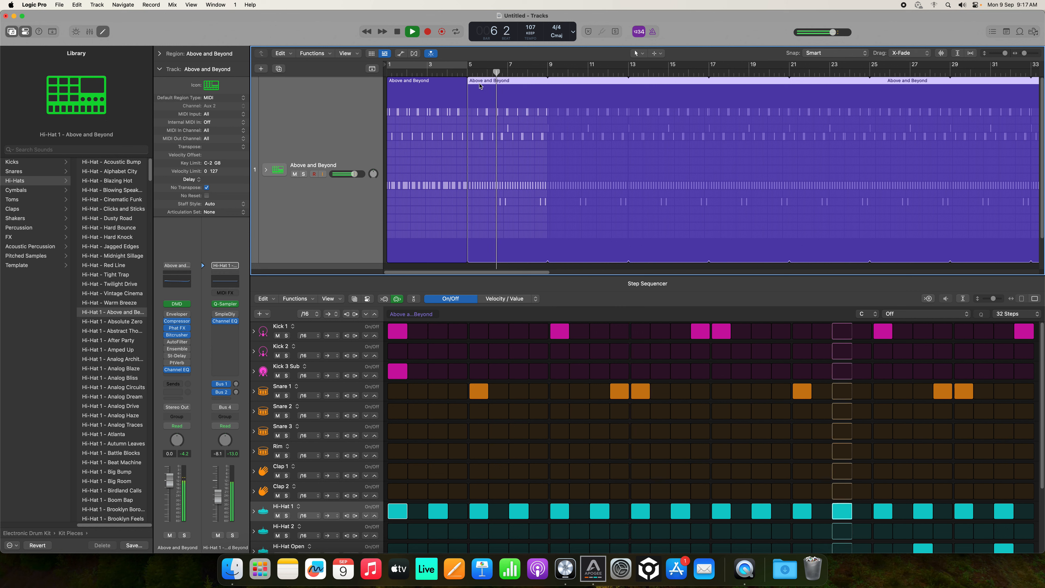
key(space)
key(Return)
key(space)
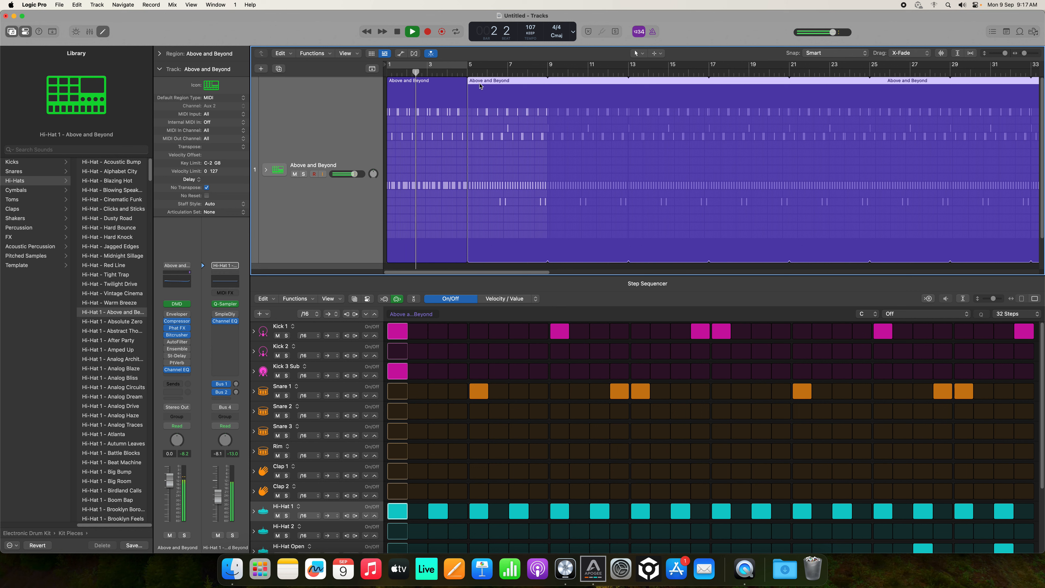
Check playback briefly against the metronome, set the project tempo to 95 BPM, and replay the arrangement from the start.
click(653, 32)
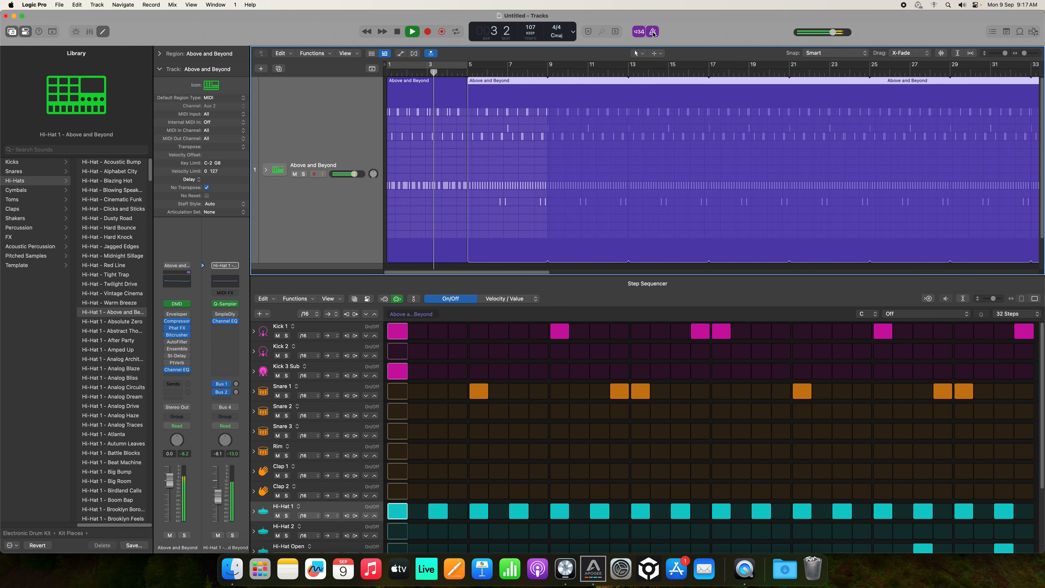
click(653, 31)
key(space)
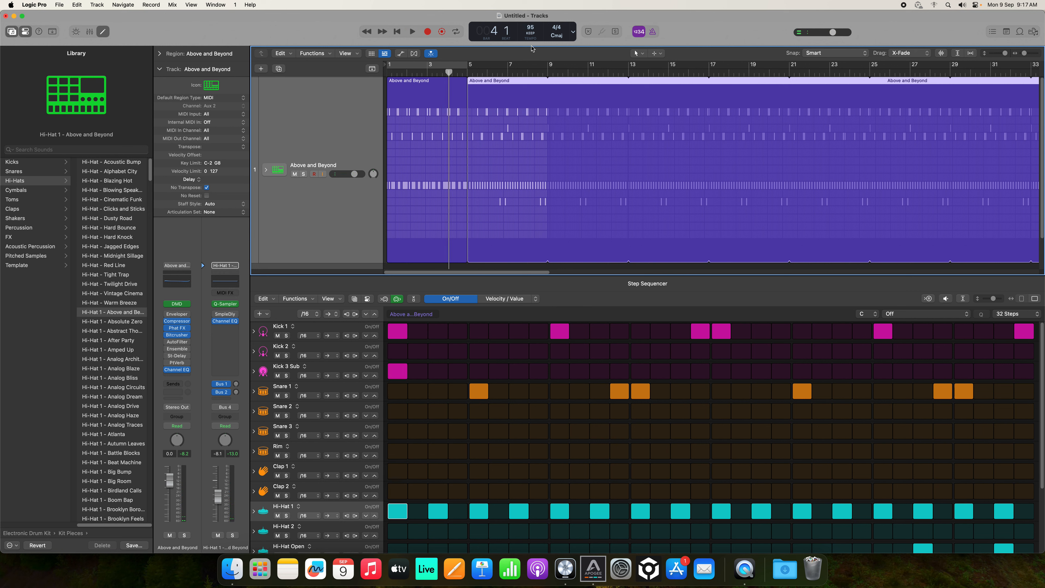
key(space)
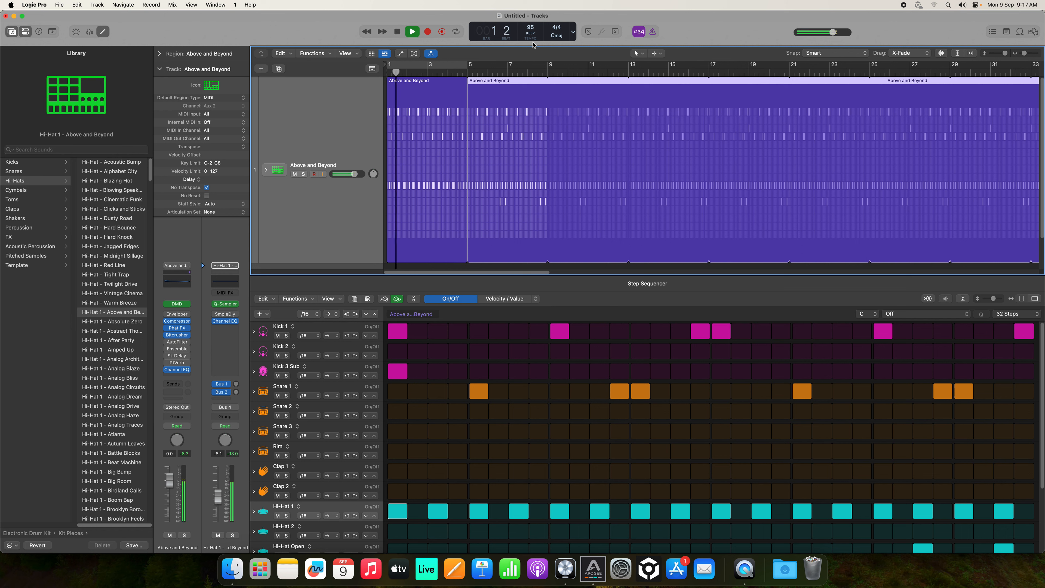
key(XF86AudioRaiseVolume)
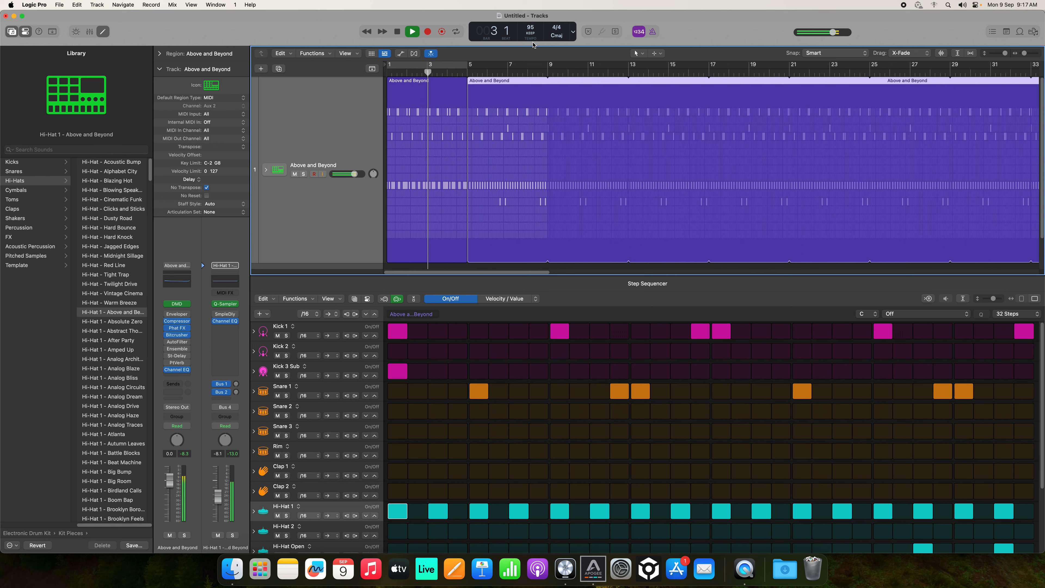
Add a Kick 3 Sub hit on step 1 of the bar 1 pattern, trying and removing another on step 9 during playback.
click(410, 81)
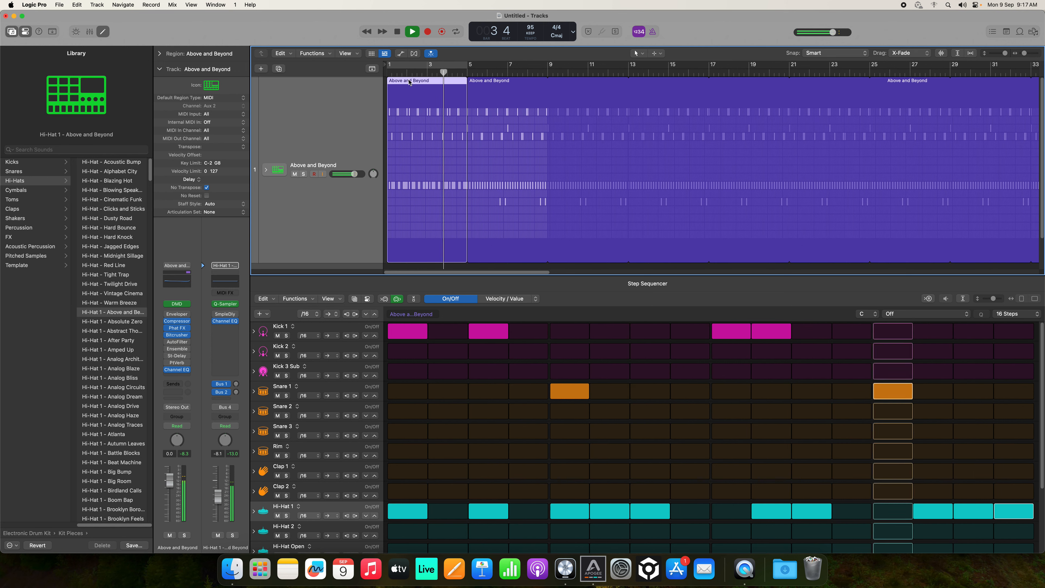
click(408, 371)
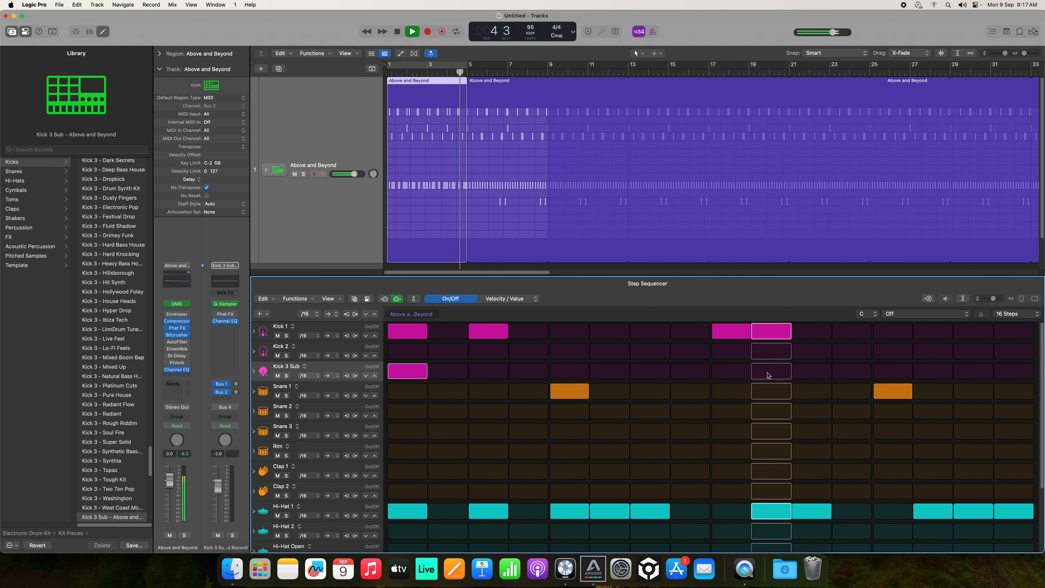
click(731, 372)
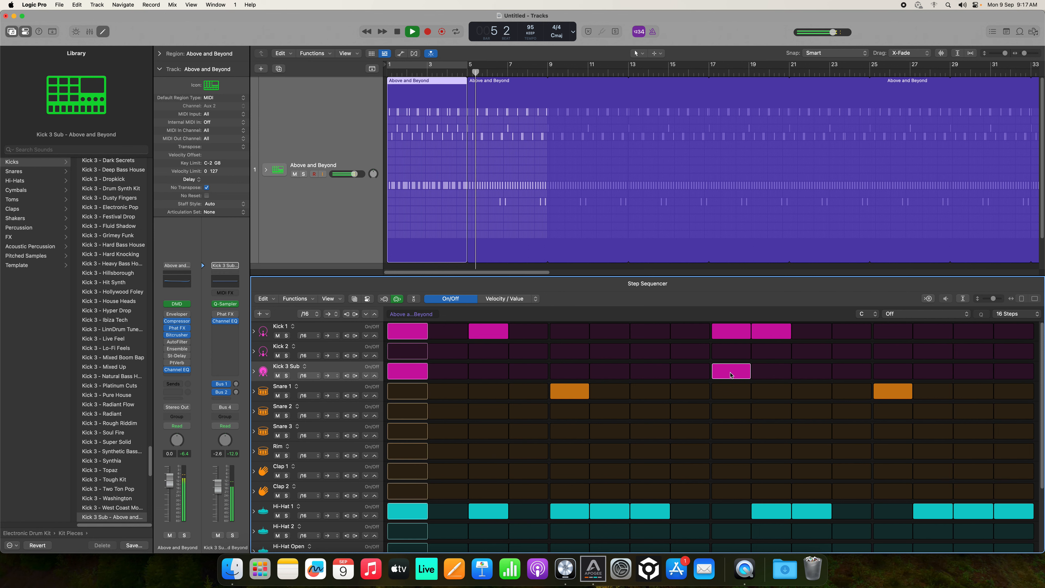
key(space)
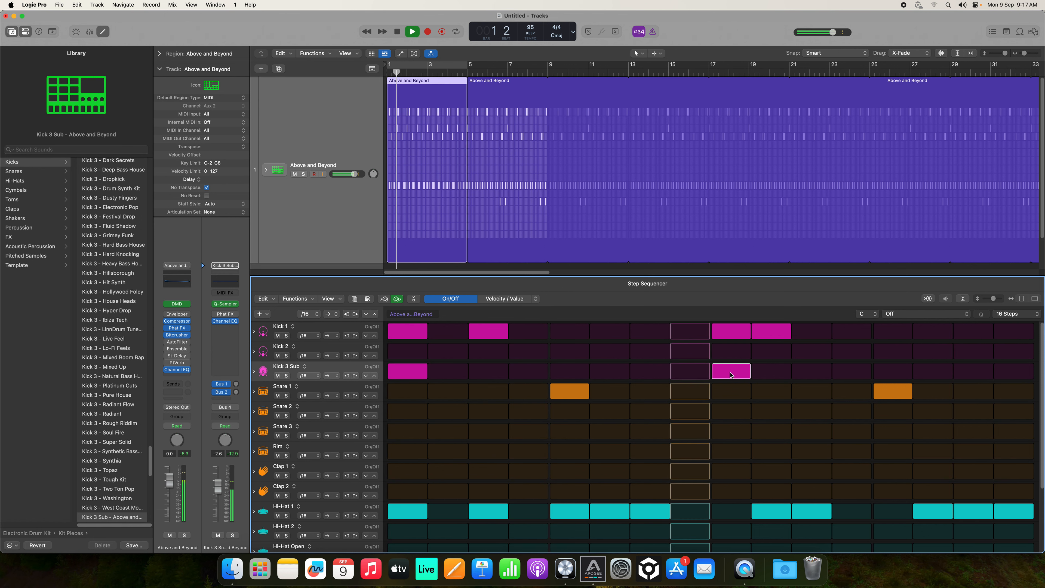
click(731, 372)
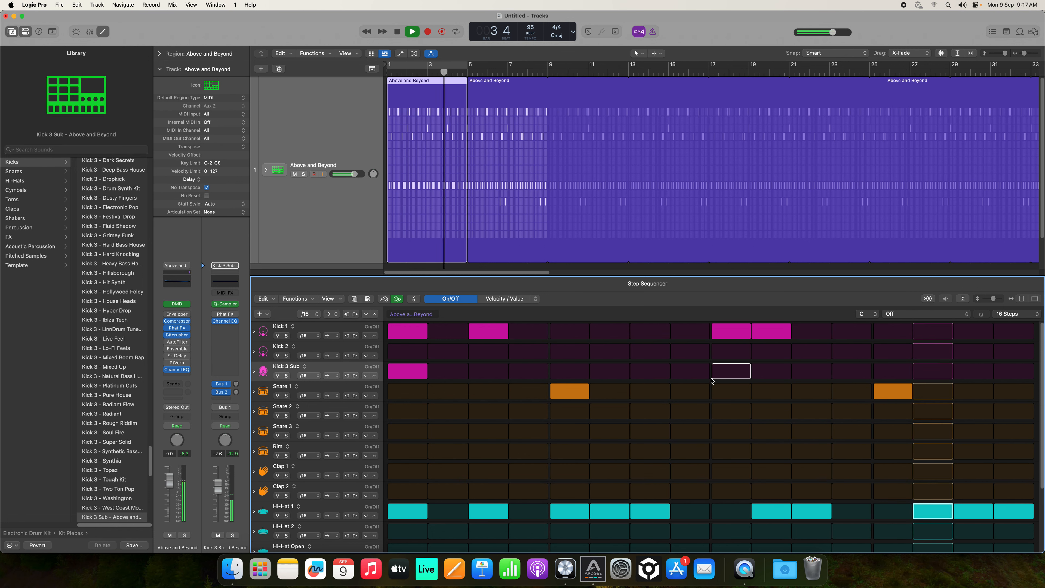
key(space)
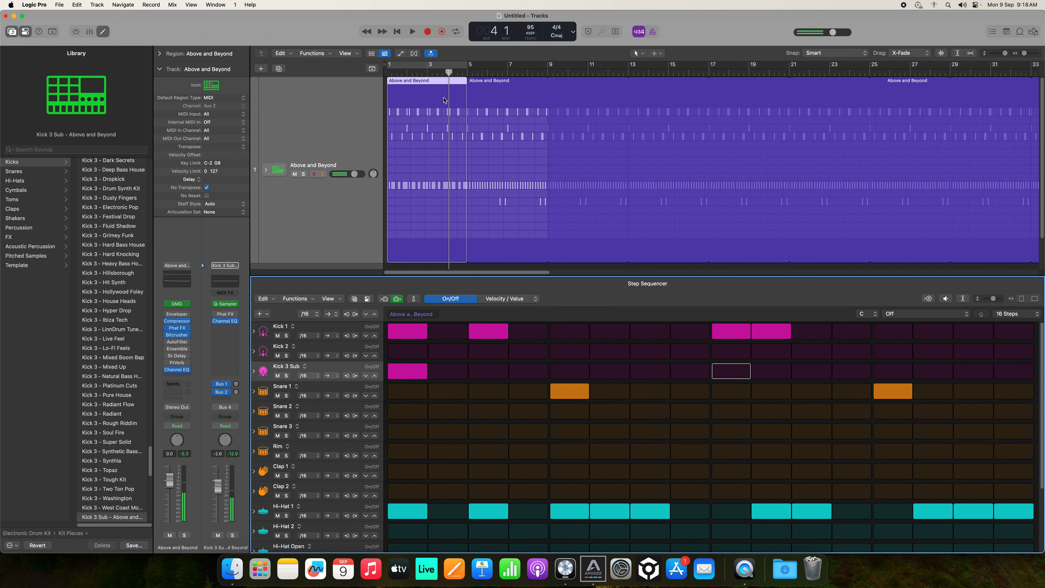